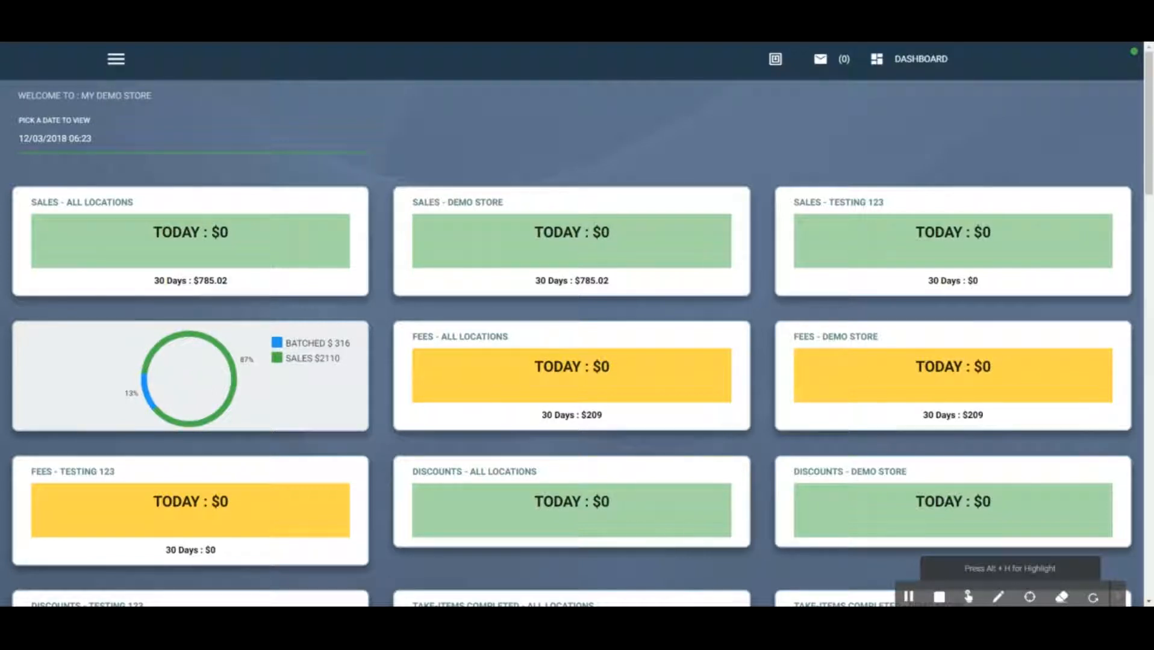
Create a new take-in and assign it to the consignor by entering their contract number
click(120, 67)
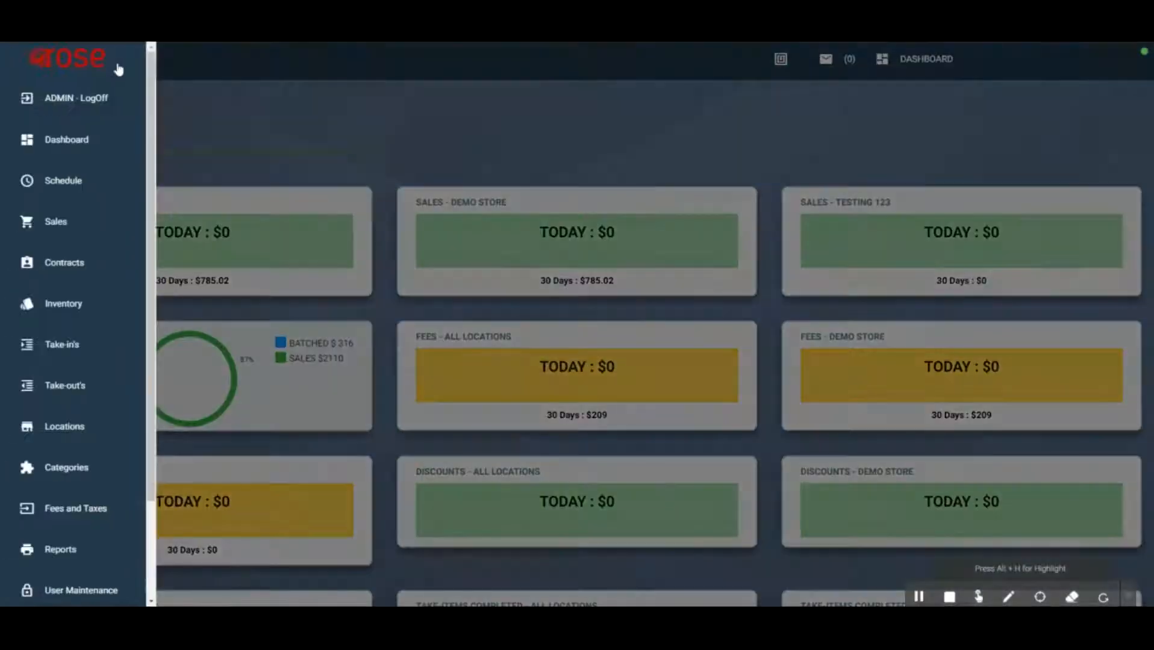
click(60, 353)
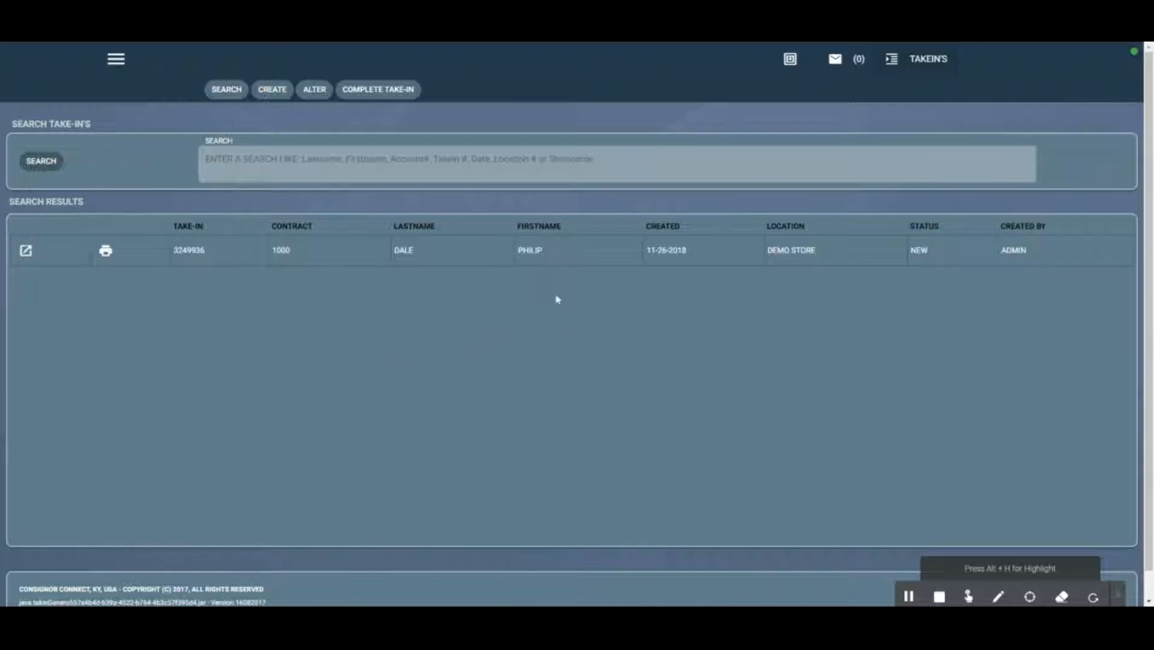
click(267, 91)
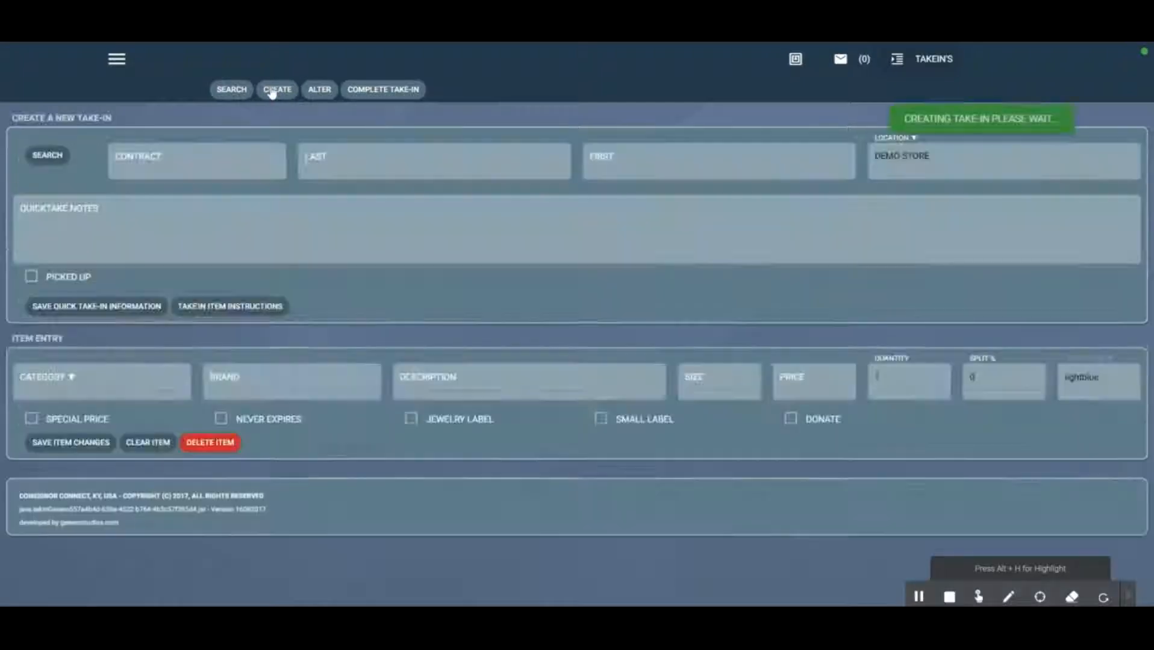
click(45, 159)
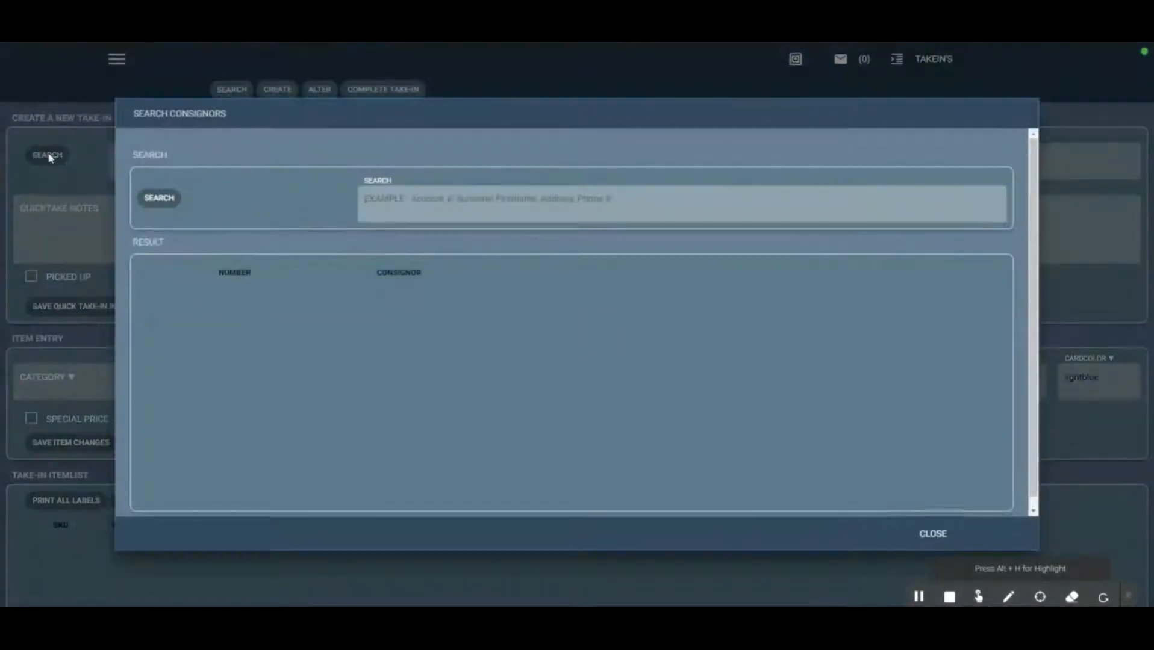
click(933, 536)
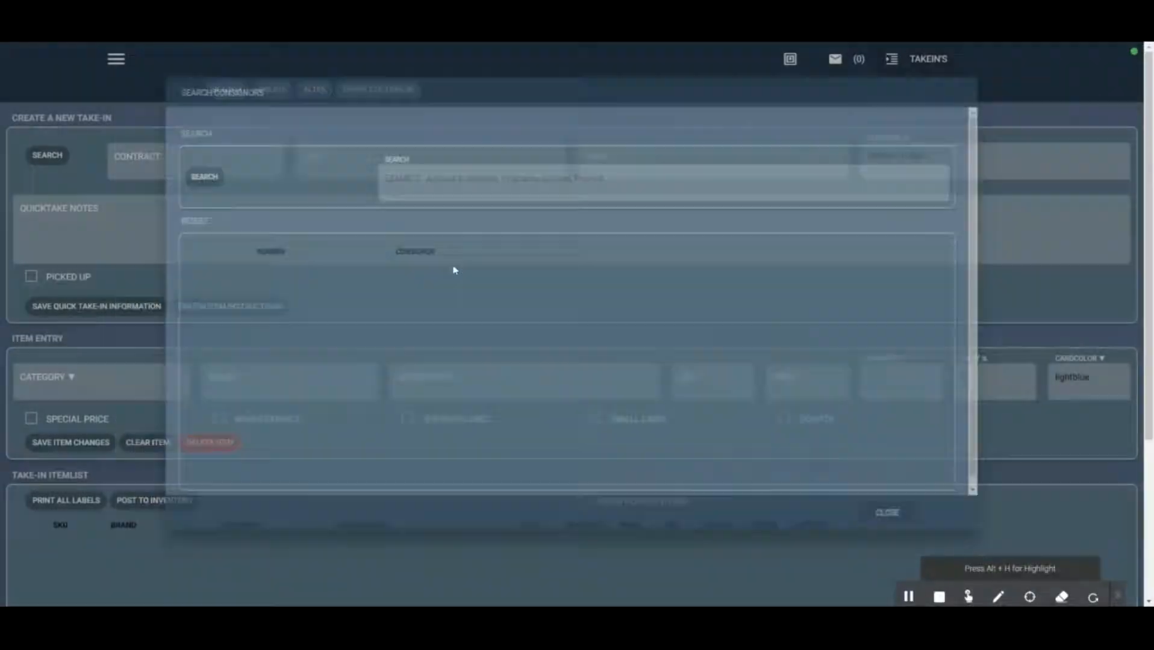
click(166, 175)
text(1001)
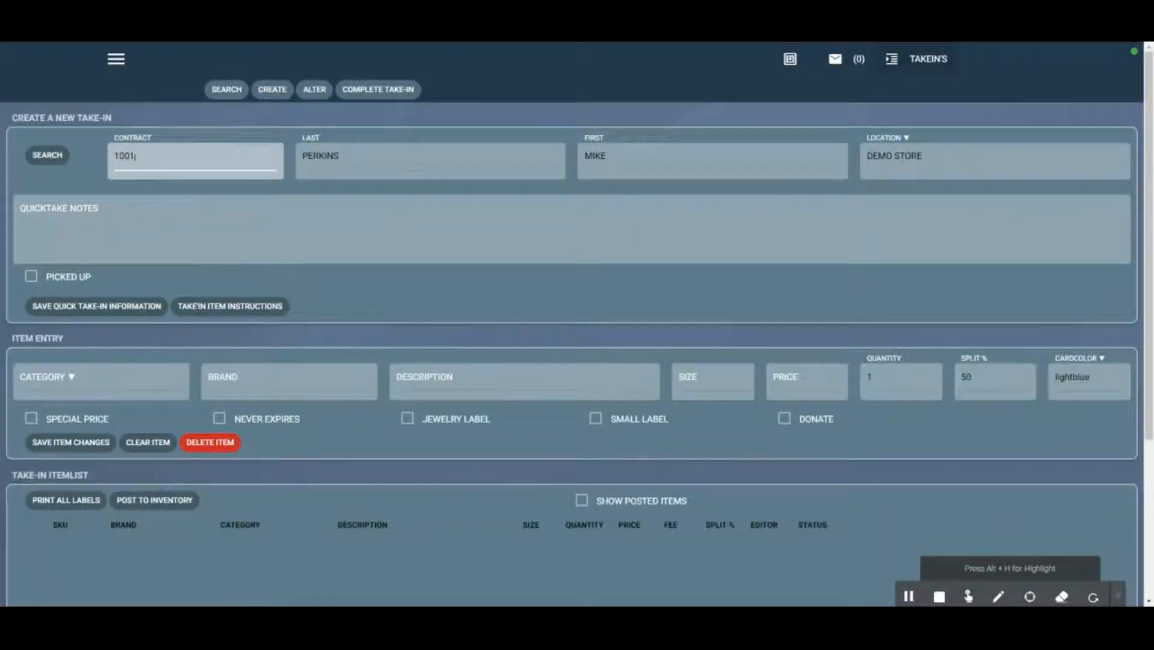
key(Tab)
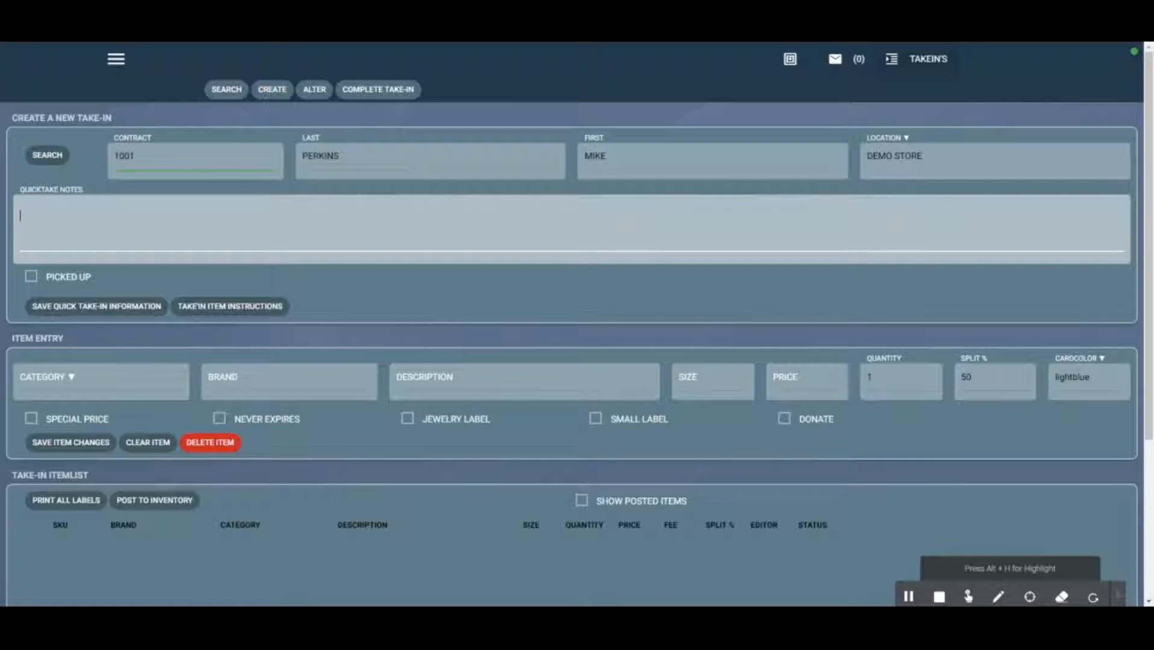
Enter the quick-take note "BAG OF SHOES, 14 ITEMS ON HANGERS, TWO HOUSEHOLD ITEMS." and save the quick take-in information
text(BAG OF SHOES, 14 ITEMS ON HNA)
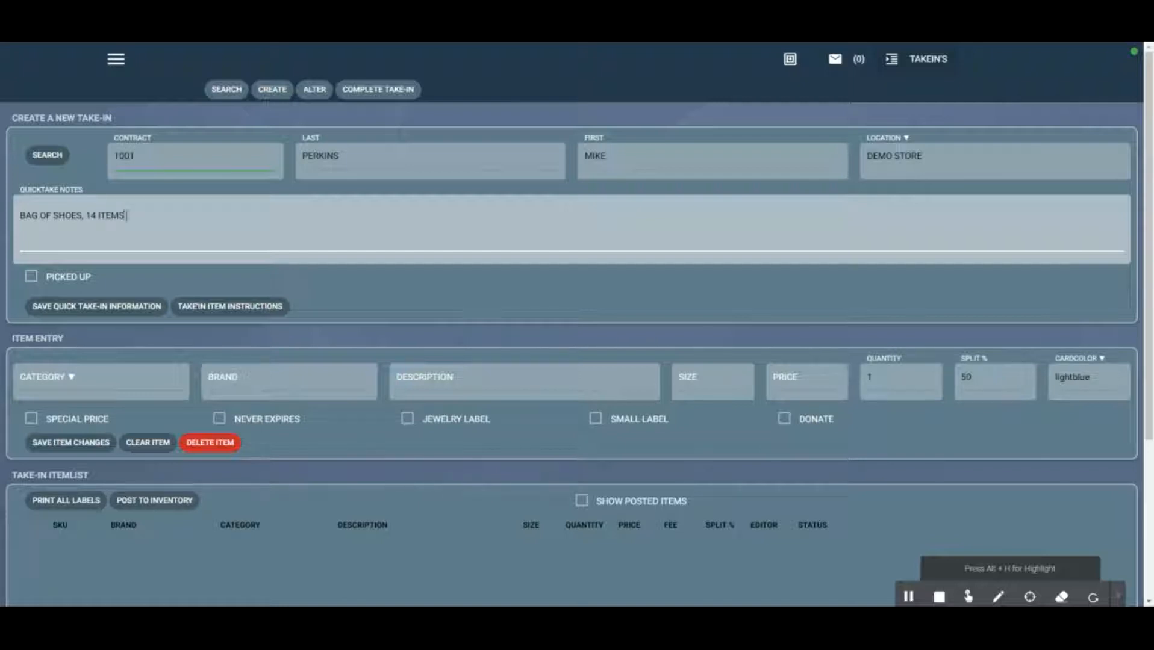
key(BackSpace)
key(BackSpace)
key(BackSpace)
text(HANGERS, TWO HOUSEHOLD ITEMS.)
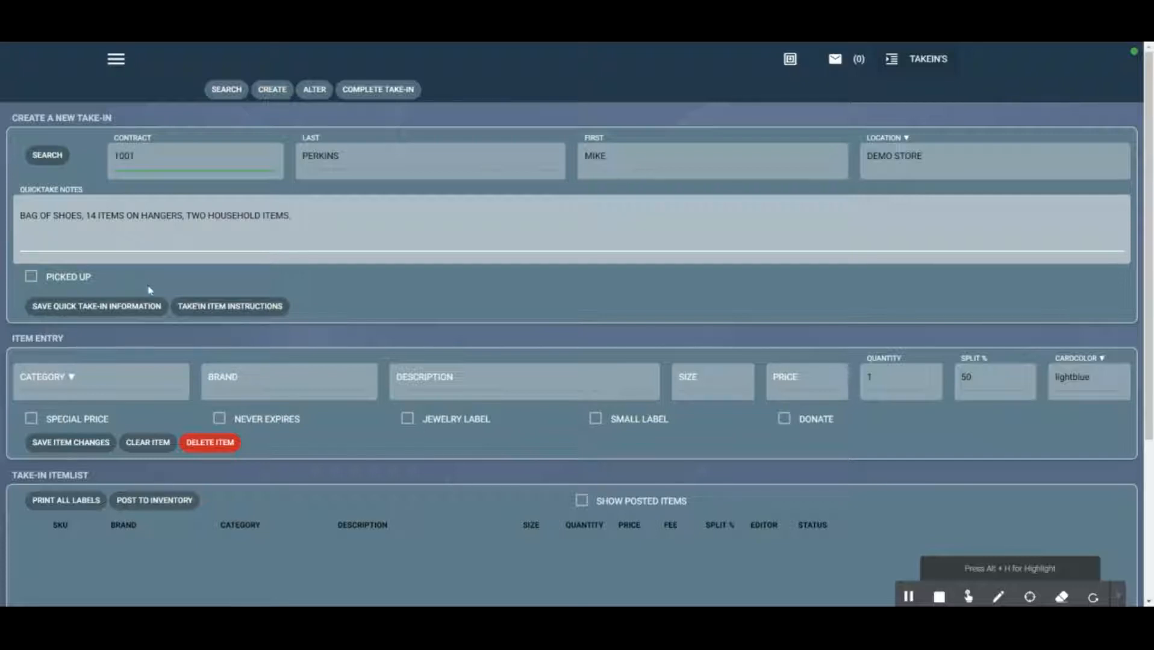
click(143, 309)
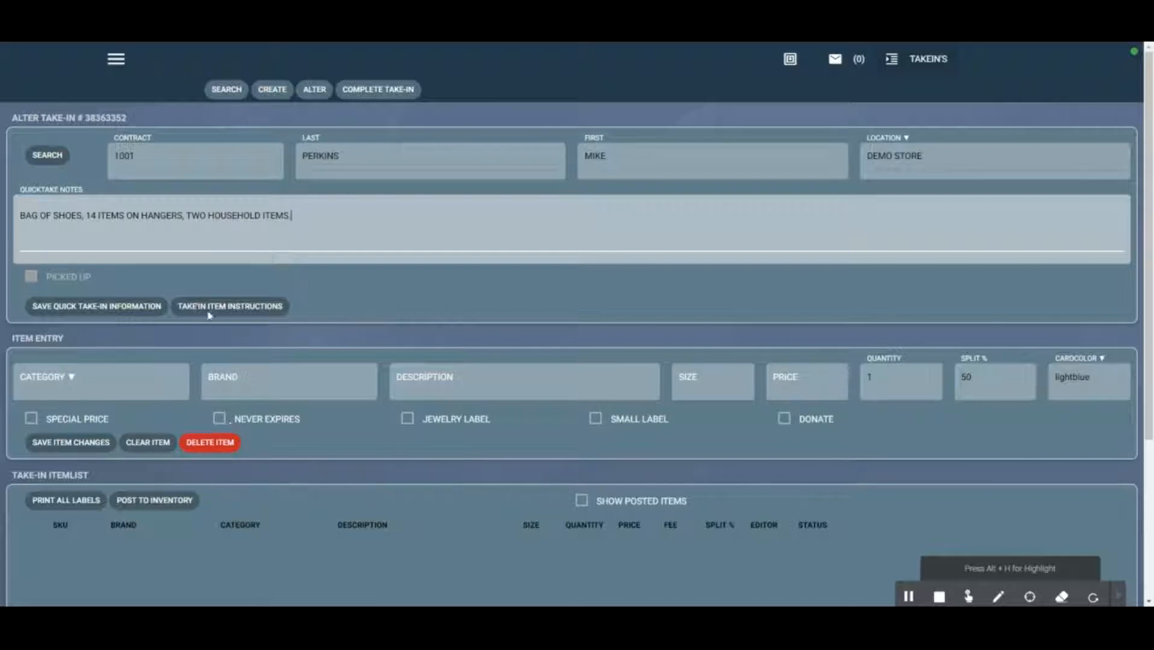
Find the new take-in among the existing ones and review its printable receipt down to the consignor signature box
click(232, 95)
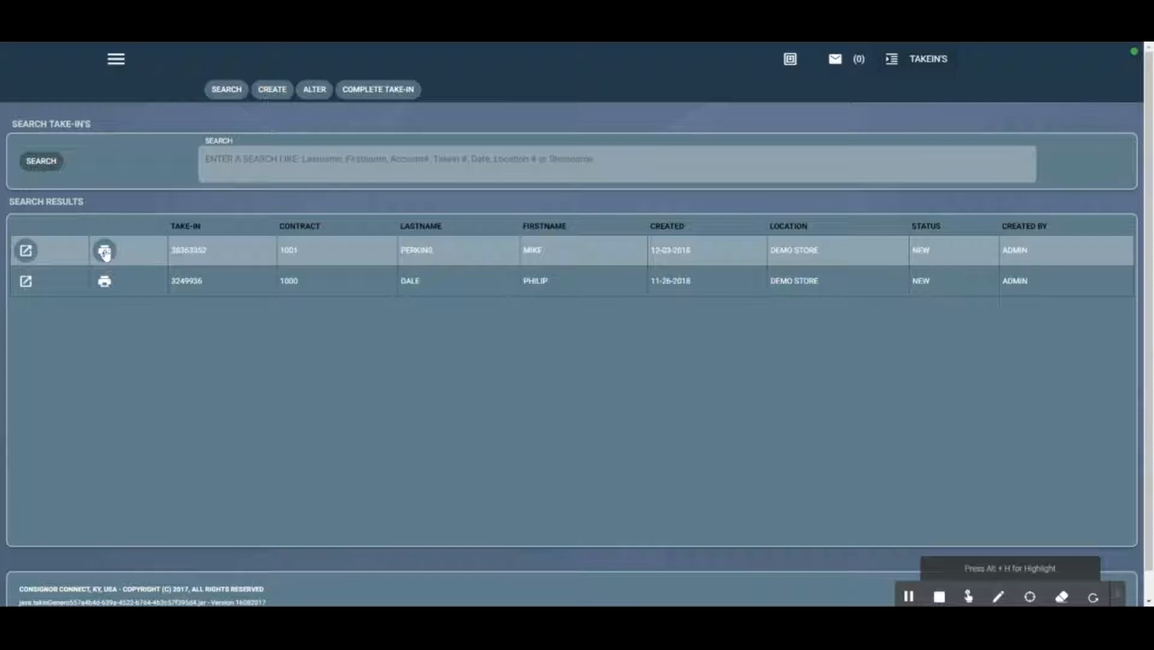
click(105, 252)
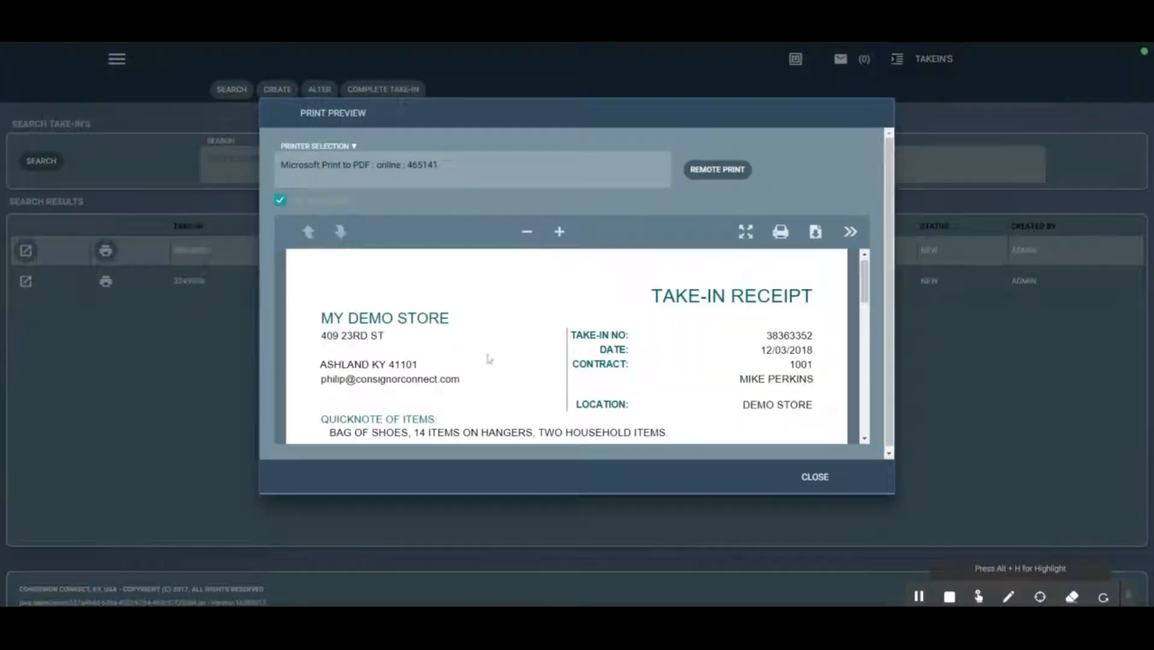
scroll(507, 361, down, 1)
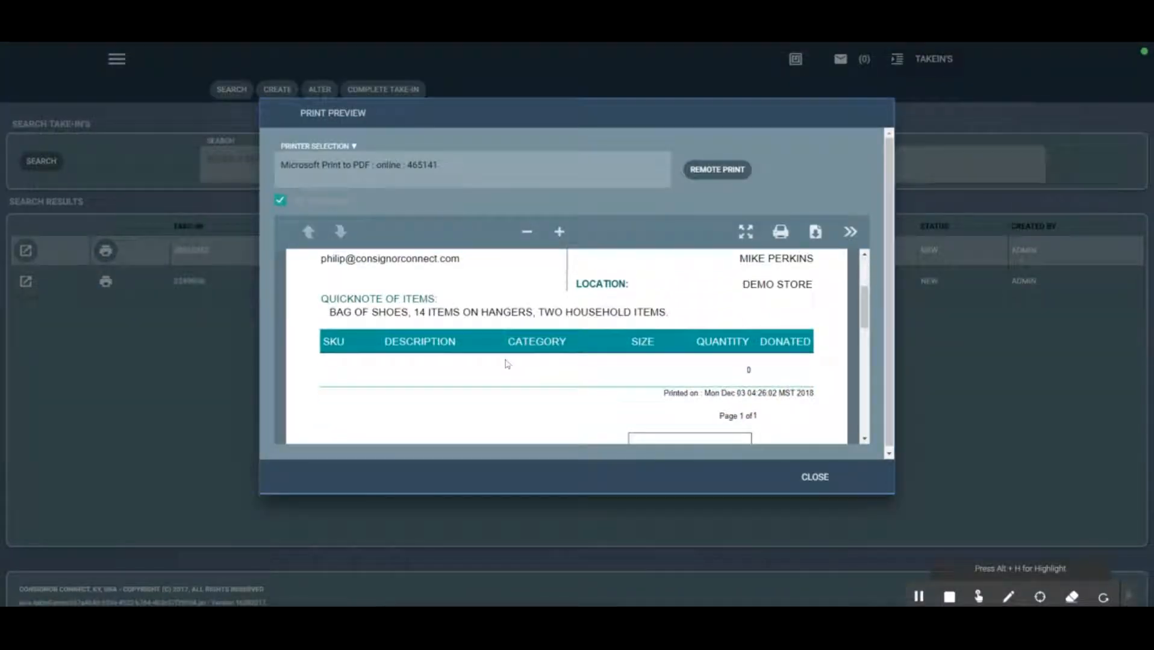
scroll(545, 385, up, 1)
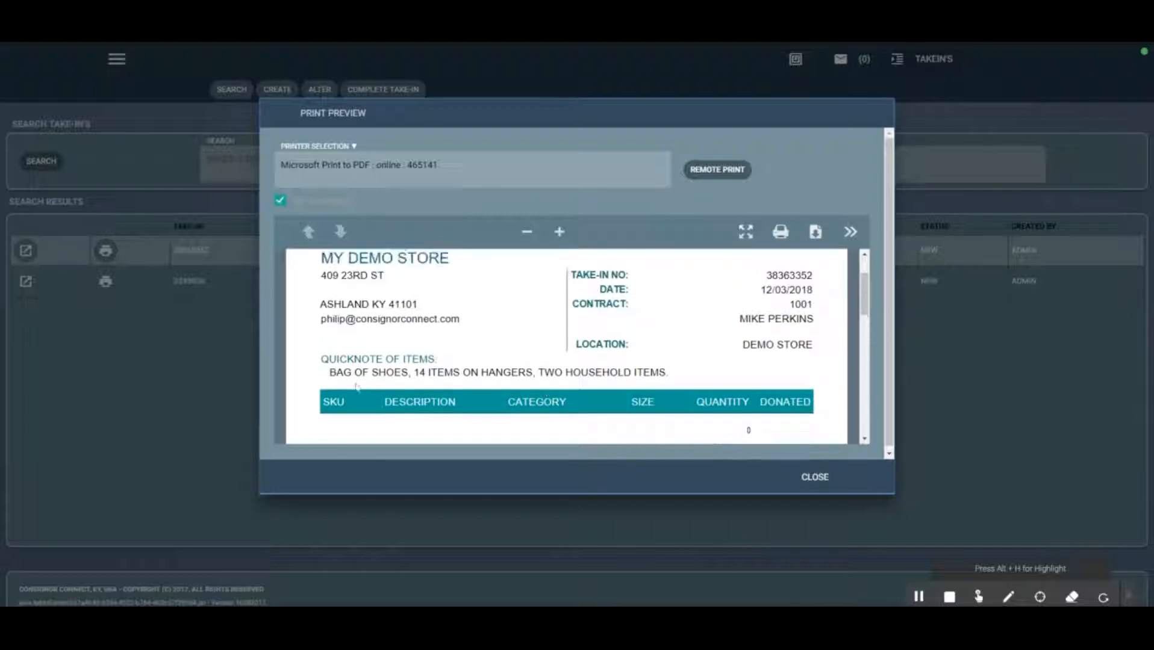
scroll(603, 390, down, 1)
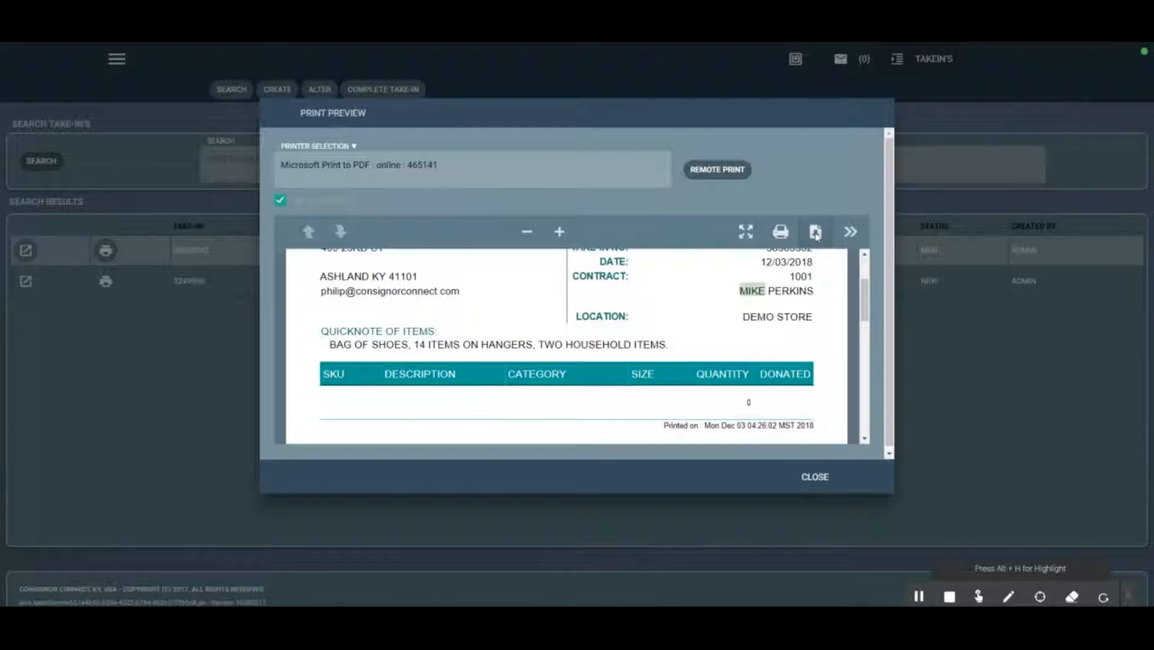
scroll(607, 390, down, 4)
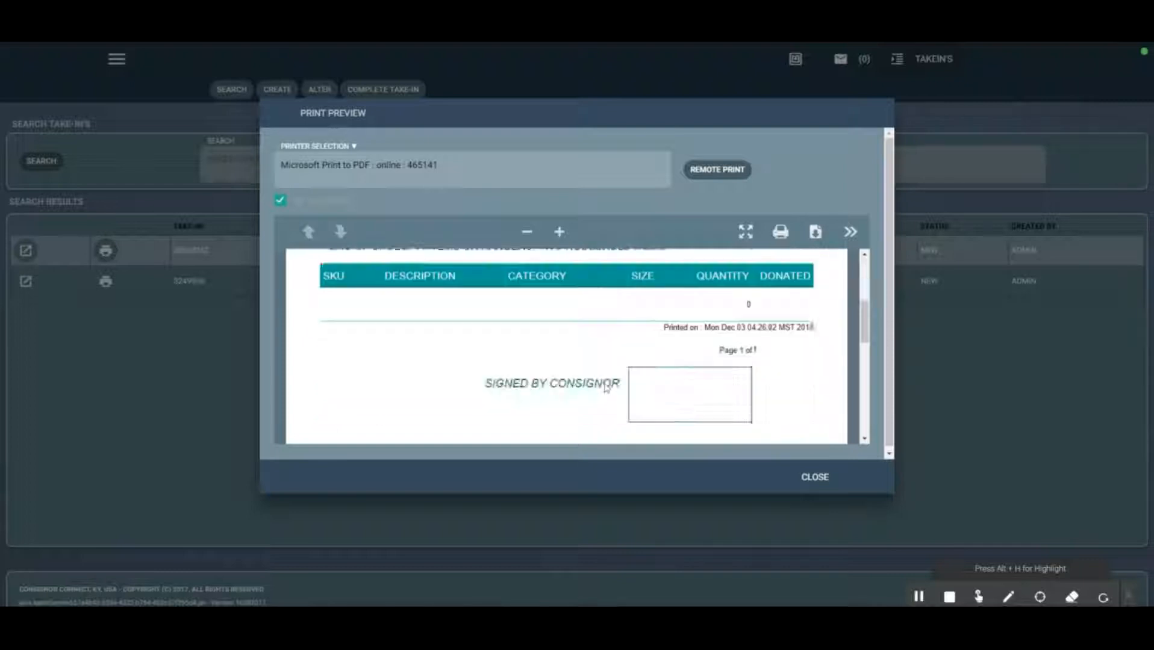
click(815, 477)
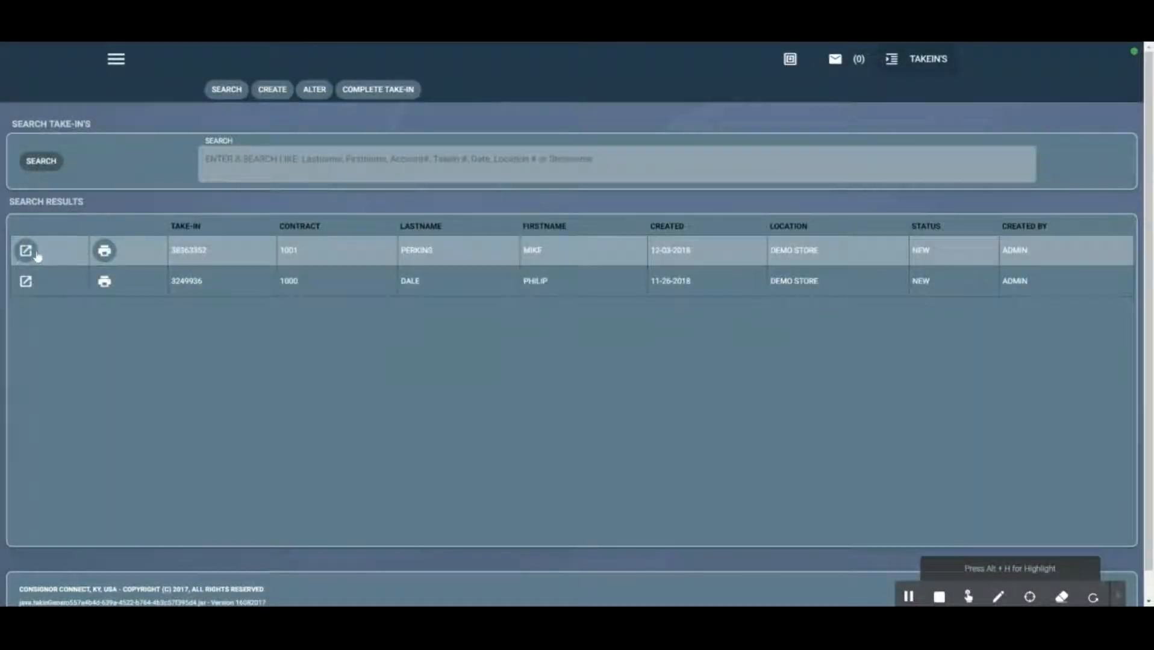
Reopen the new take-in and fill in an item with category MT, brand NIKE and description BLUE & WHITE
click(32, 252)
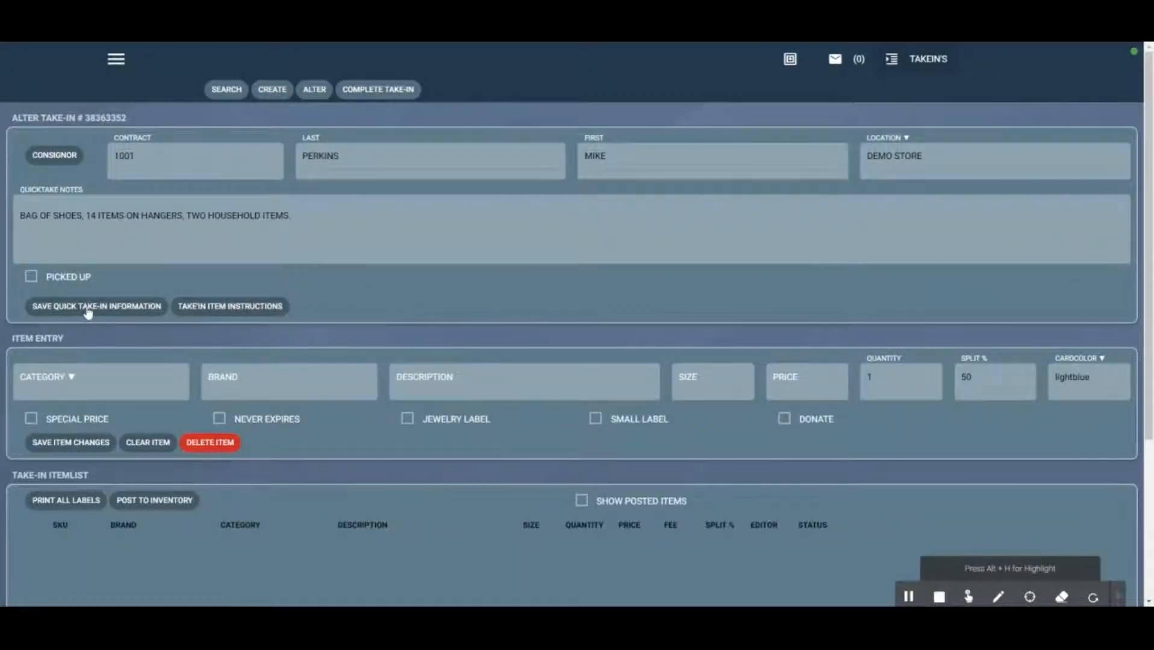
click(83, 377)
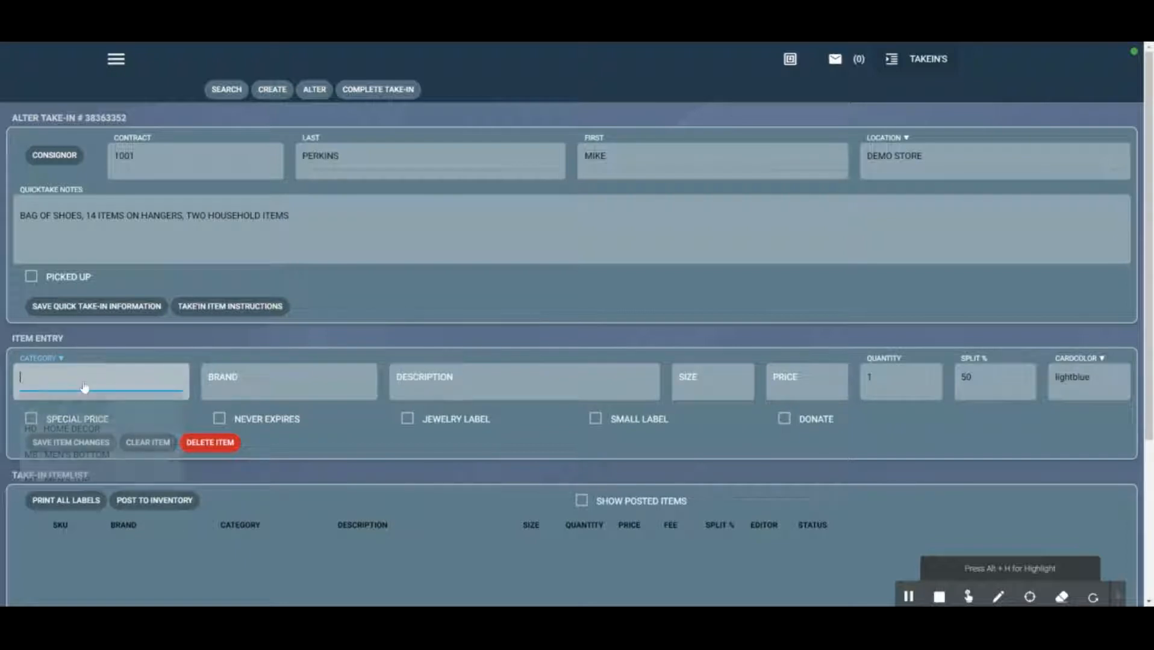
click(84, 479)
text(NIKE)
key(Tab)
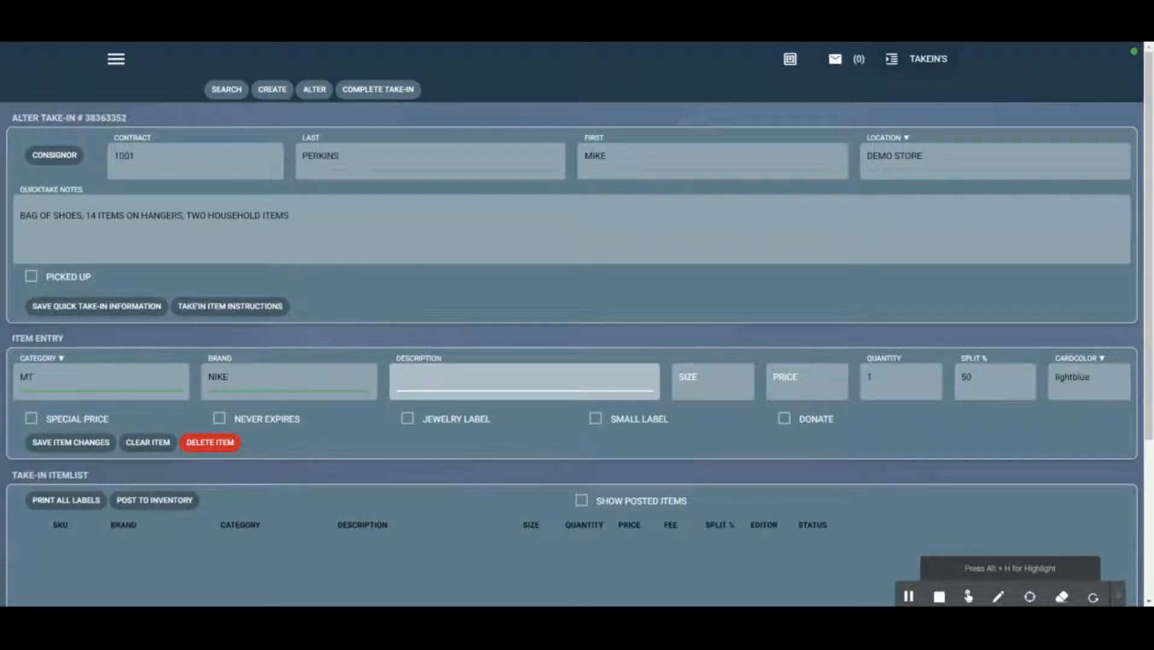
text(BLUE & WHITE)
key(BackSpace)
key(BackSpace)
text(TE)
key(Tab)
Set the Nike item's size to XL and its price to 9.99, and save the item to the take-in
text(XK)
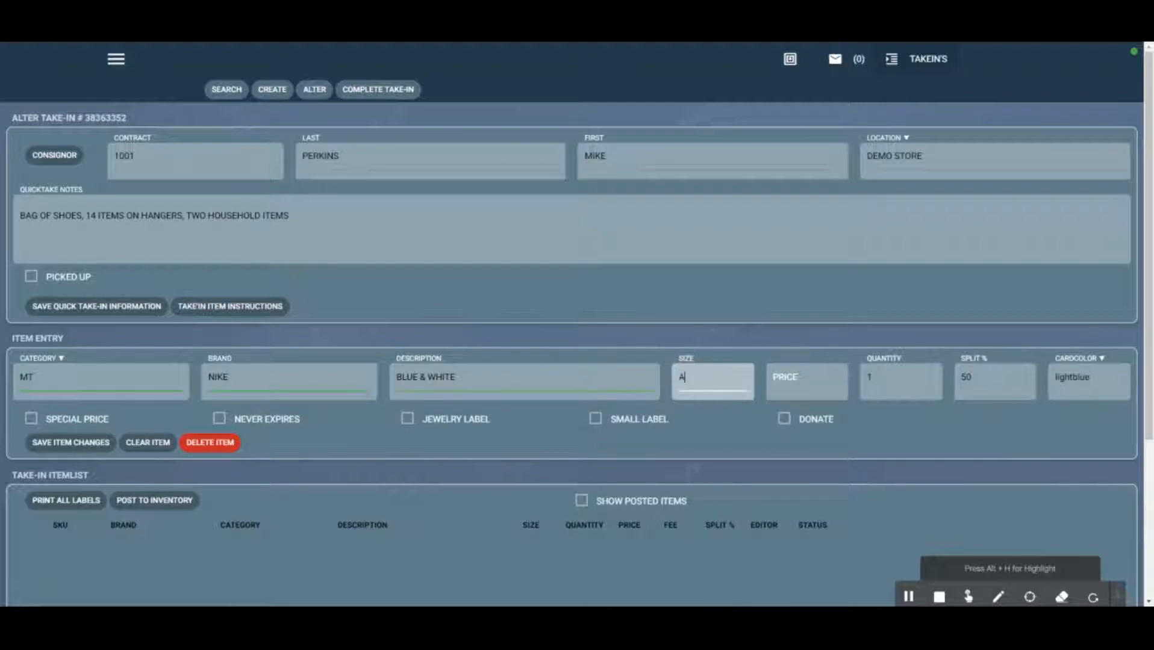
text(L)
key(BackSpace)
key(BackSpace)
text(L)
key(Tab)
text(9.99)
key(Tab)
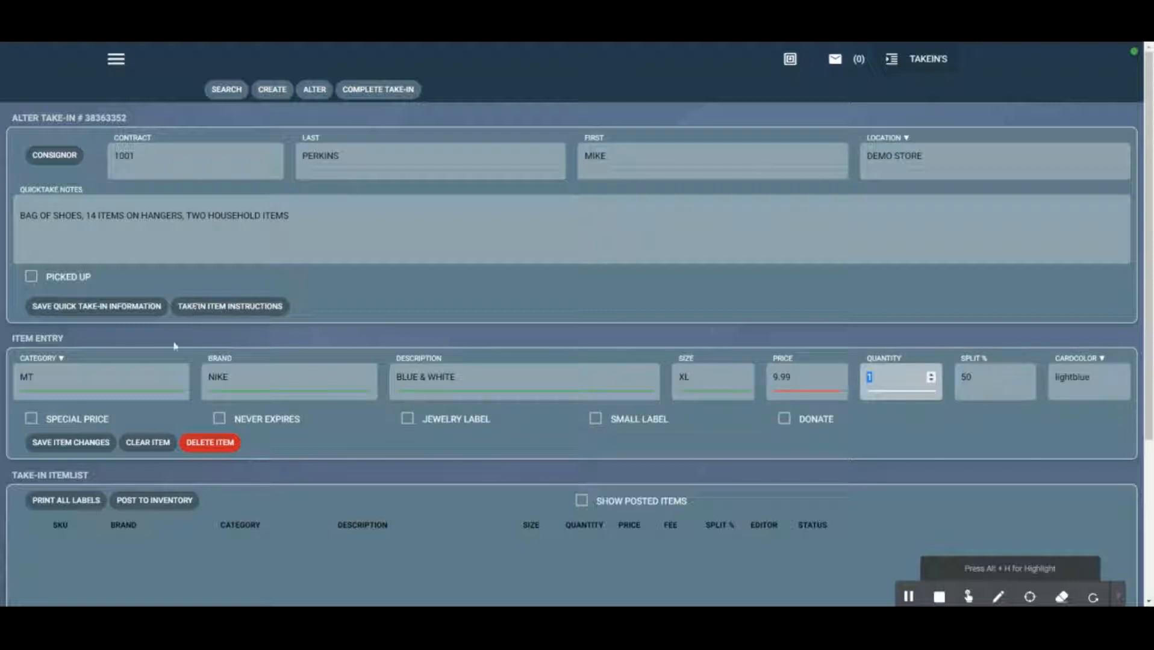
click(343, 423)
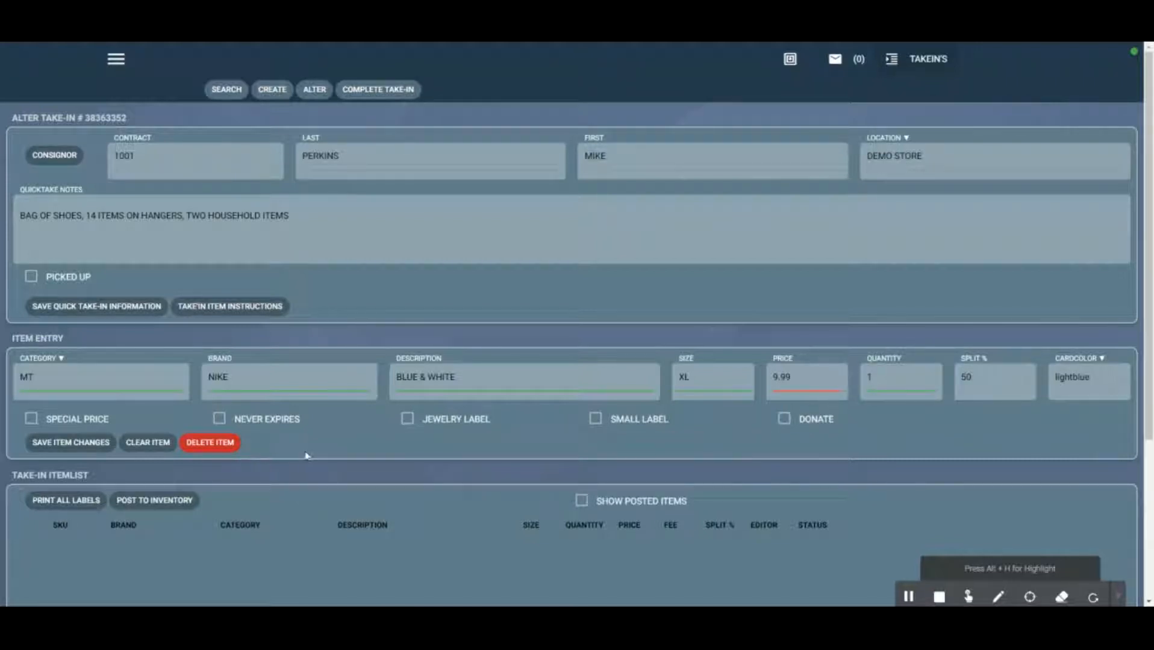
scroll(271, 499, down, 1)
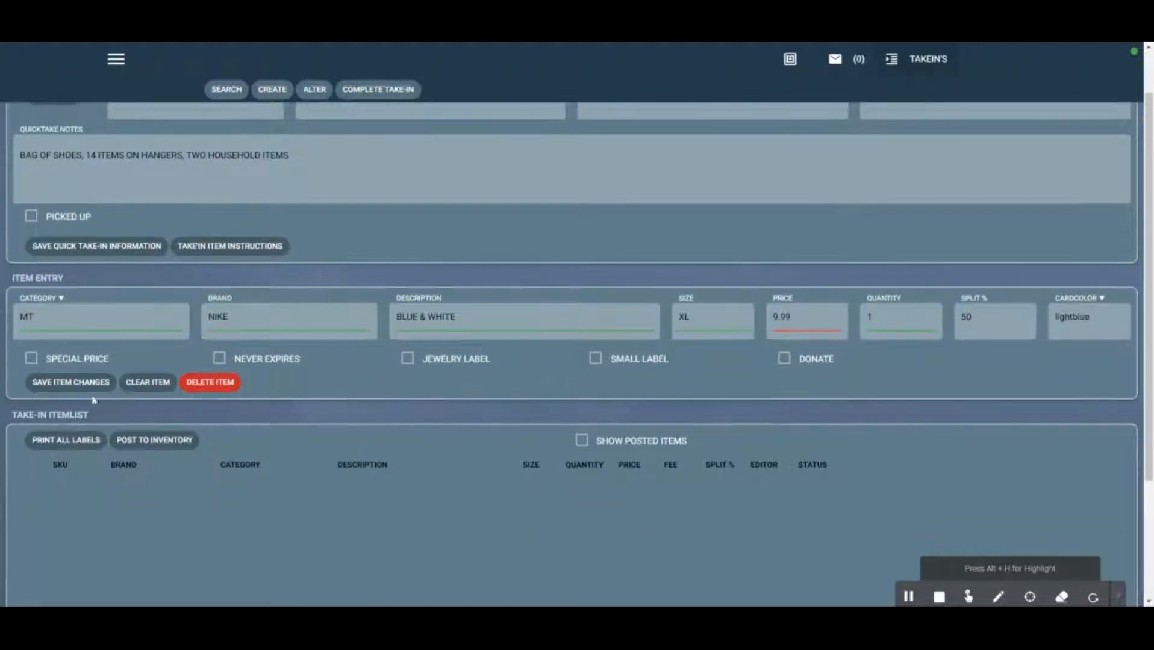
click(66, 382)
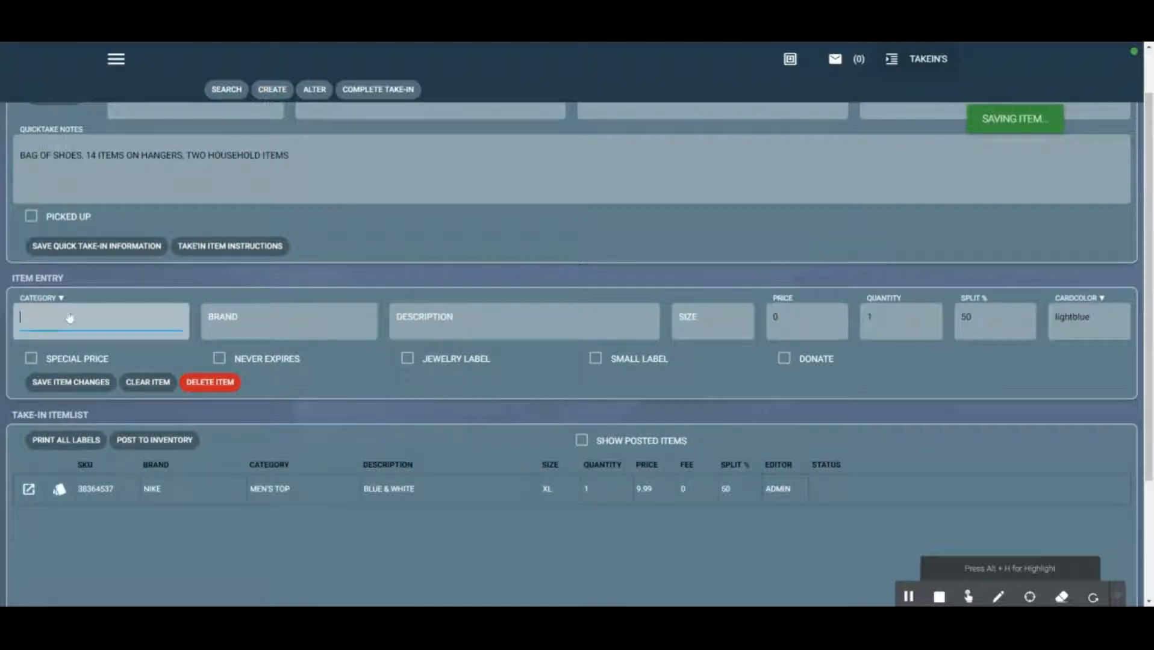
Add and save a second item with category MT, brand UNDER ARMOUR, description BLUE, size XL and price 9.99
text(MT)
key(Tab)
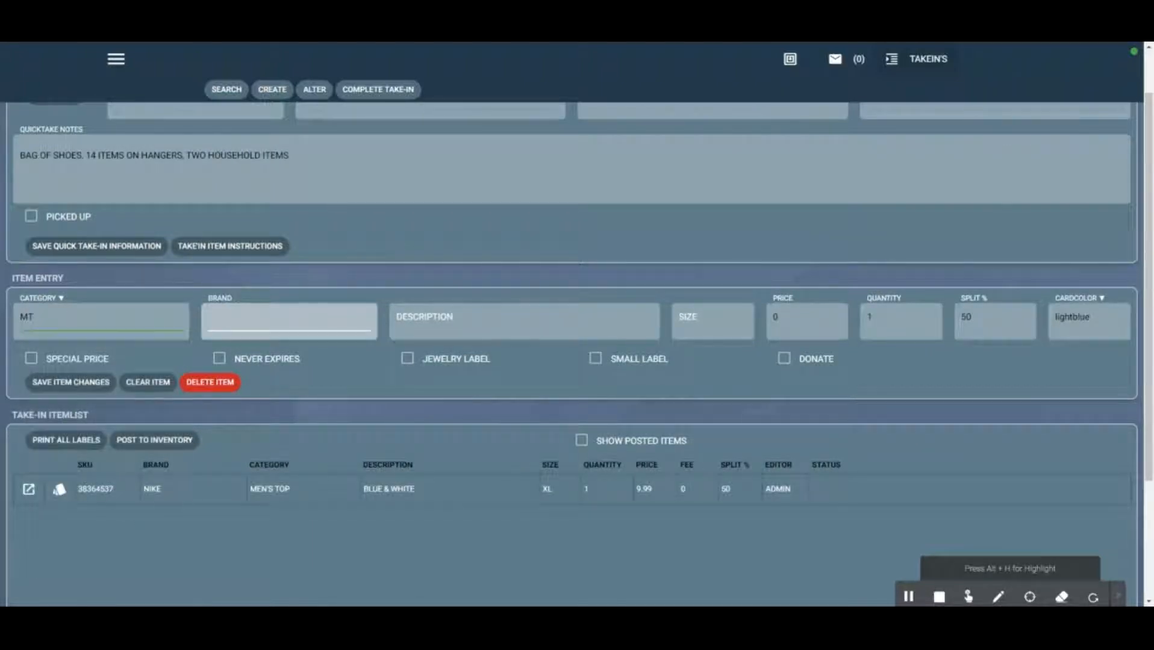
text(UNDER ARMOUR)
key(Tab)
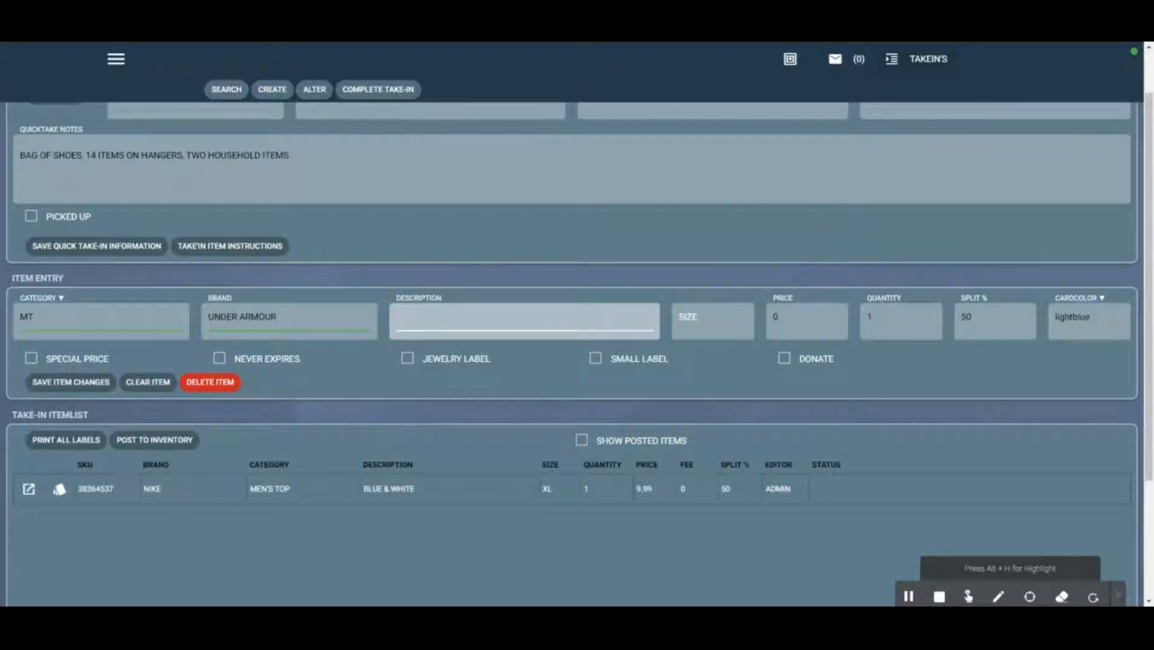
text(BLUE)
key(Tab)
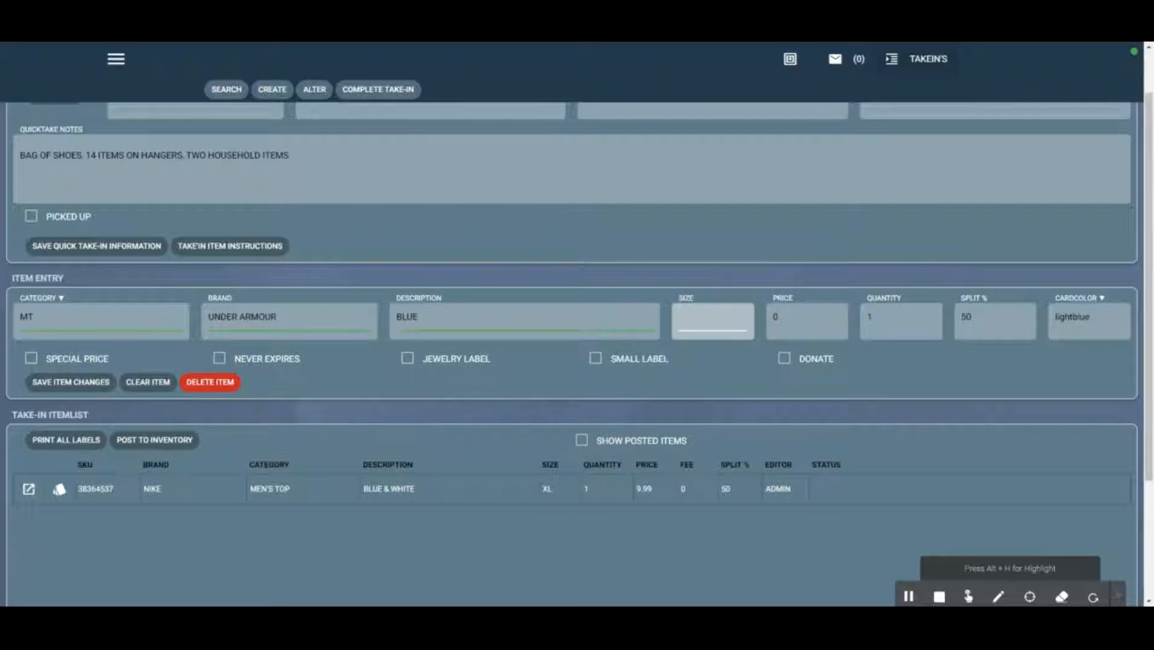
key(Tab)
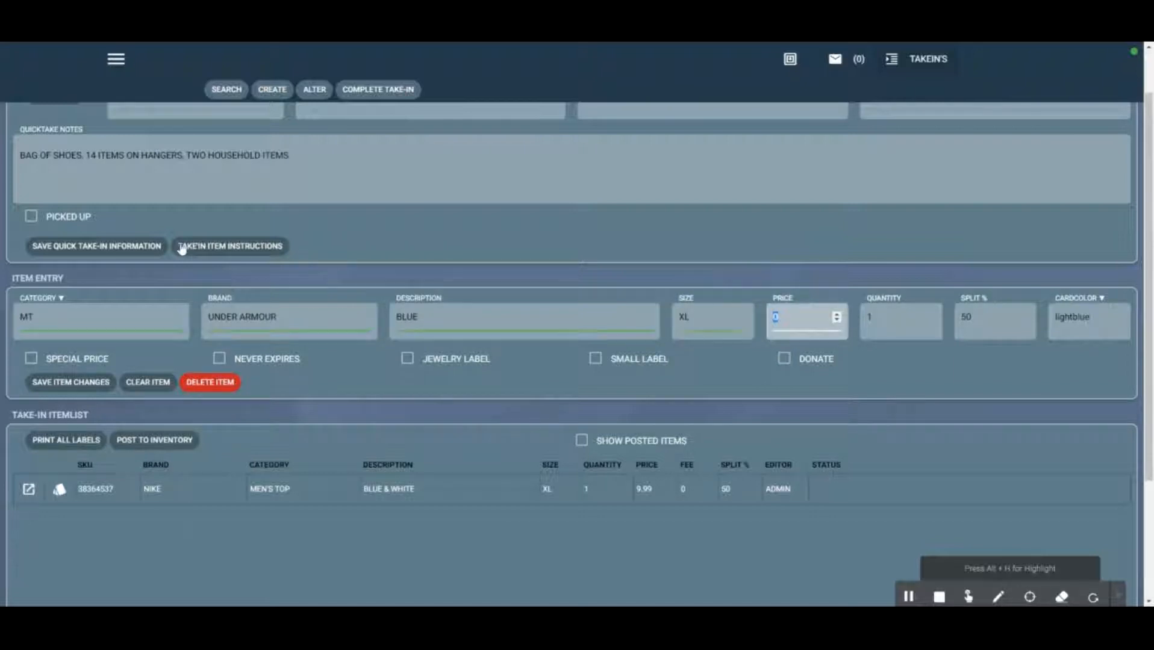
text(9.99)
key(Tab)
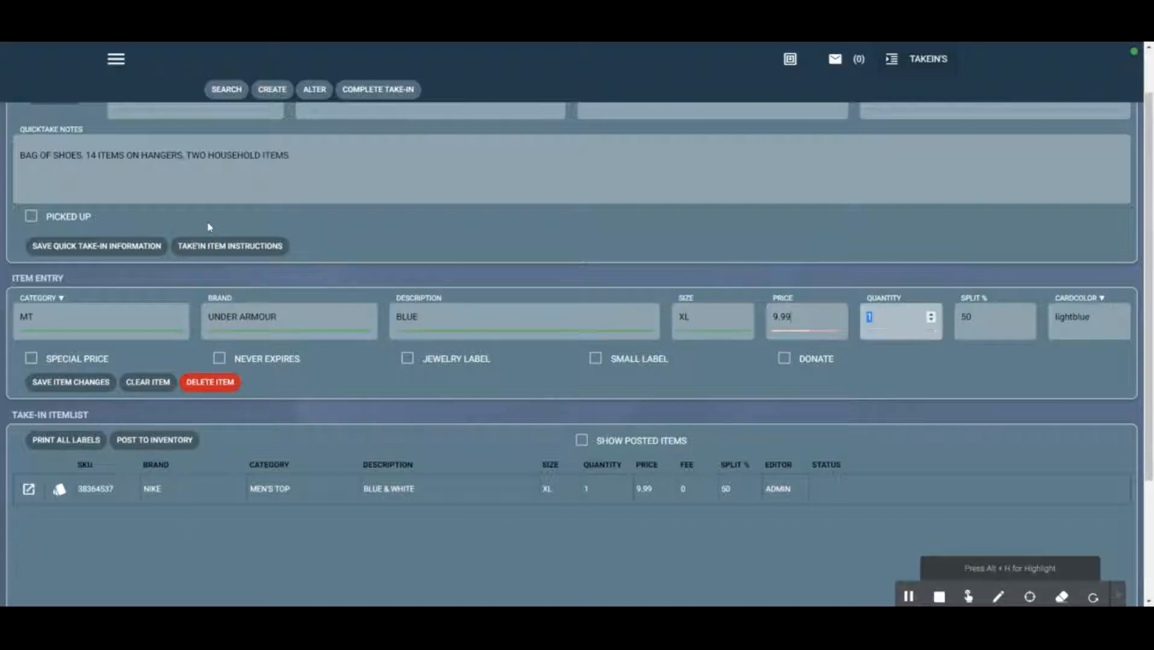
click(89, 391)
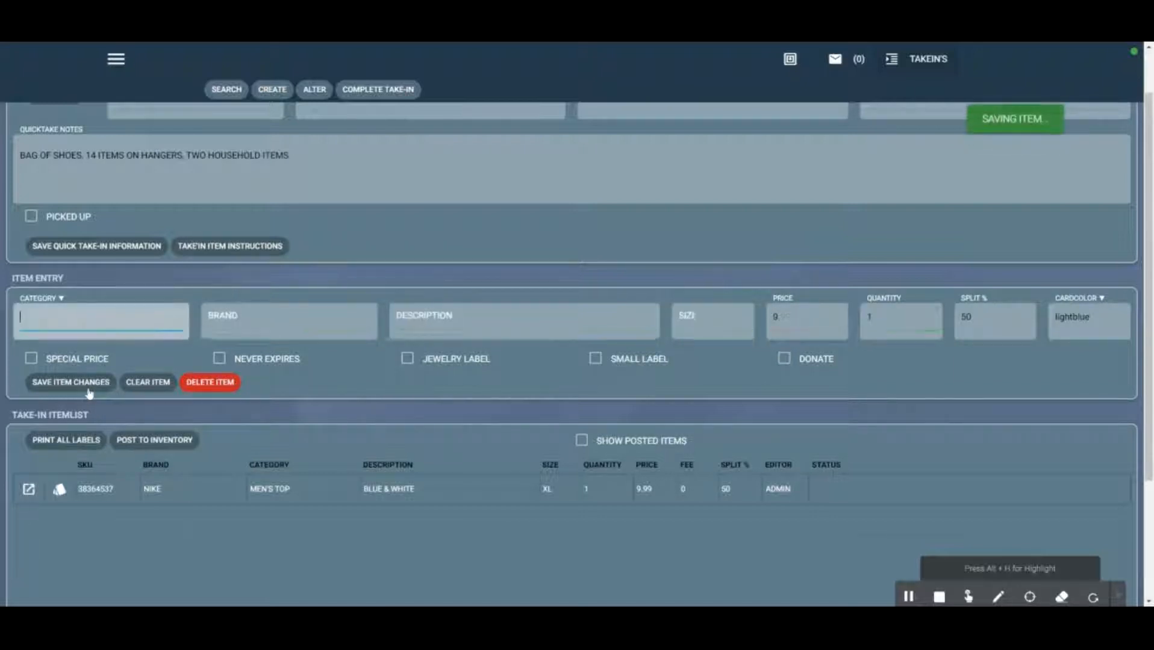
Preview the printable labels of the Nike and Under Armour items one after the other
click(58, 489)
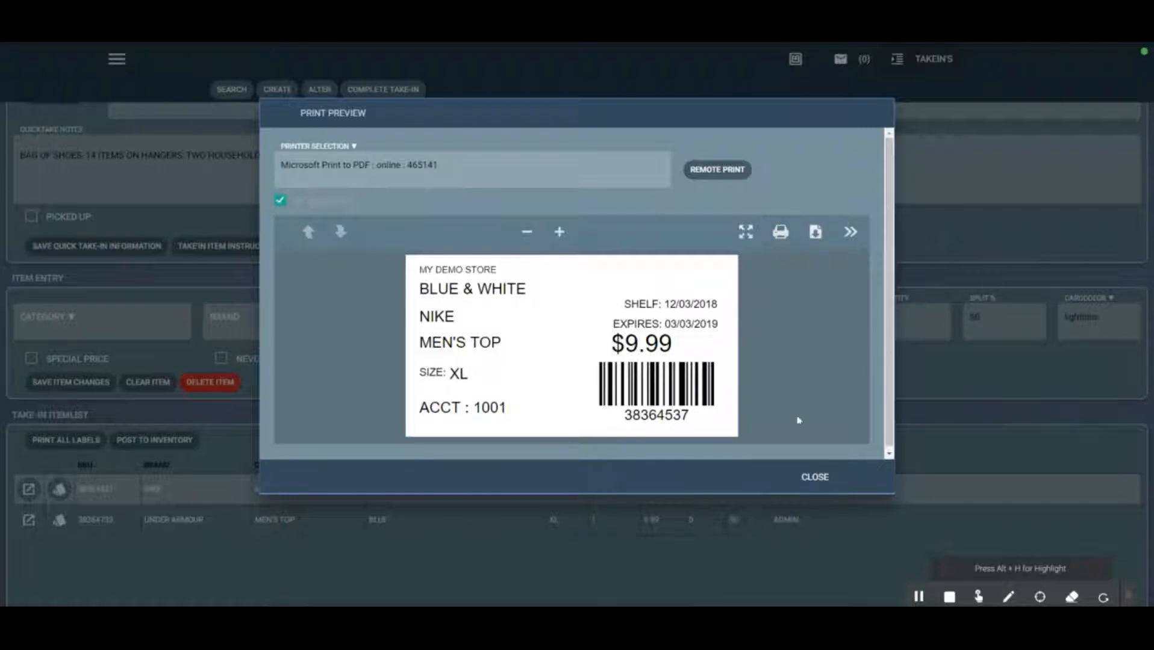
click(814, 477)
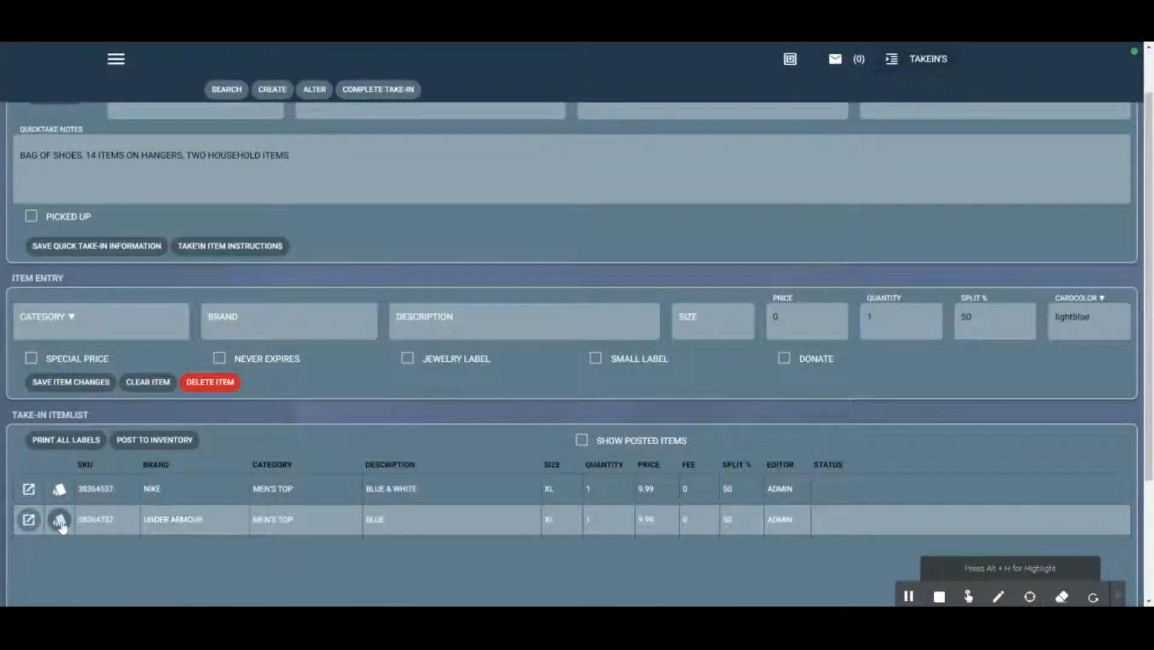
click(60, 522)
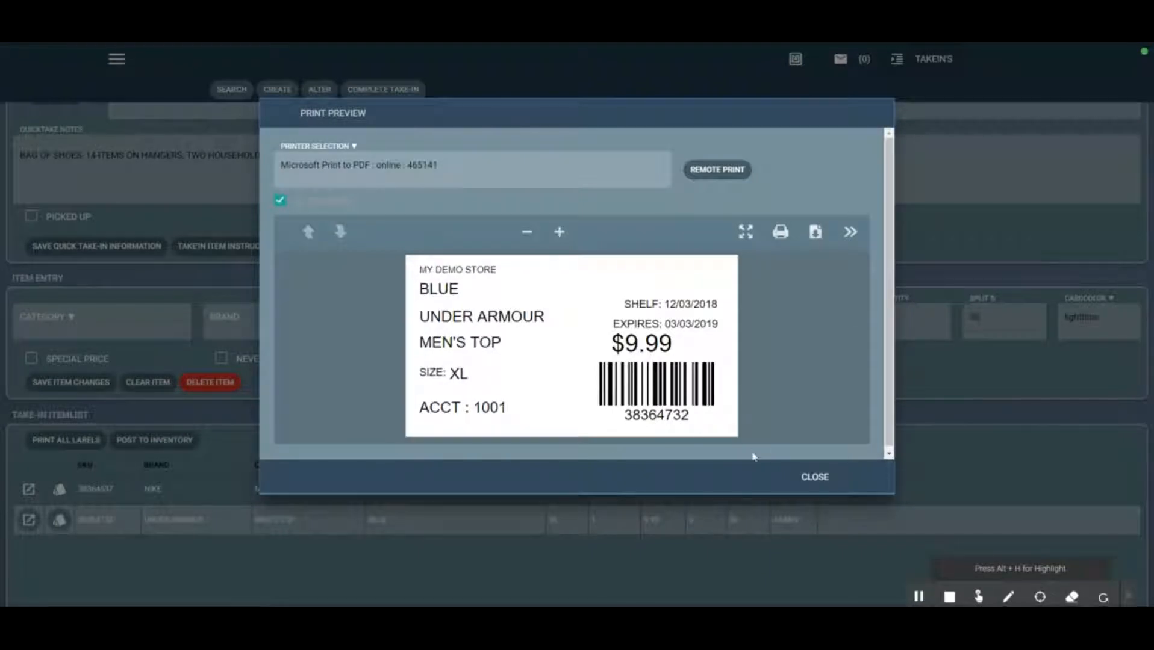
click(815, 477)
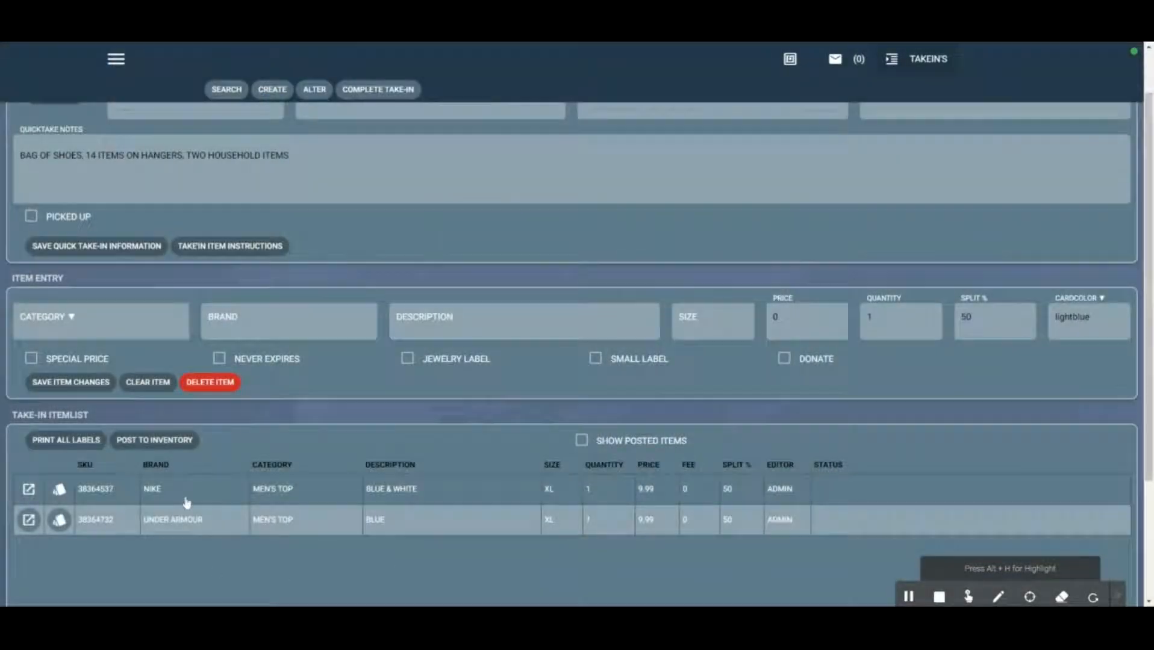
Post the Nike and Under Armour items of the take-in to inventory one after the other
click(180, 445)
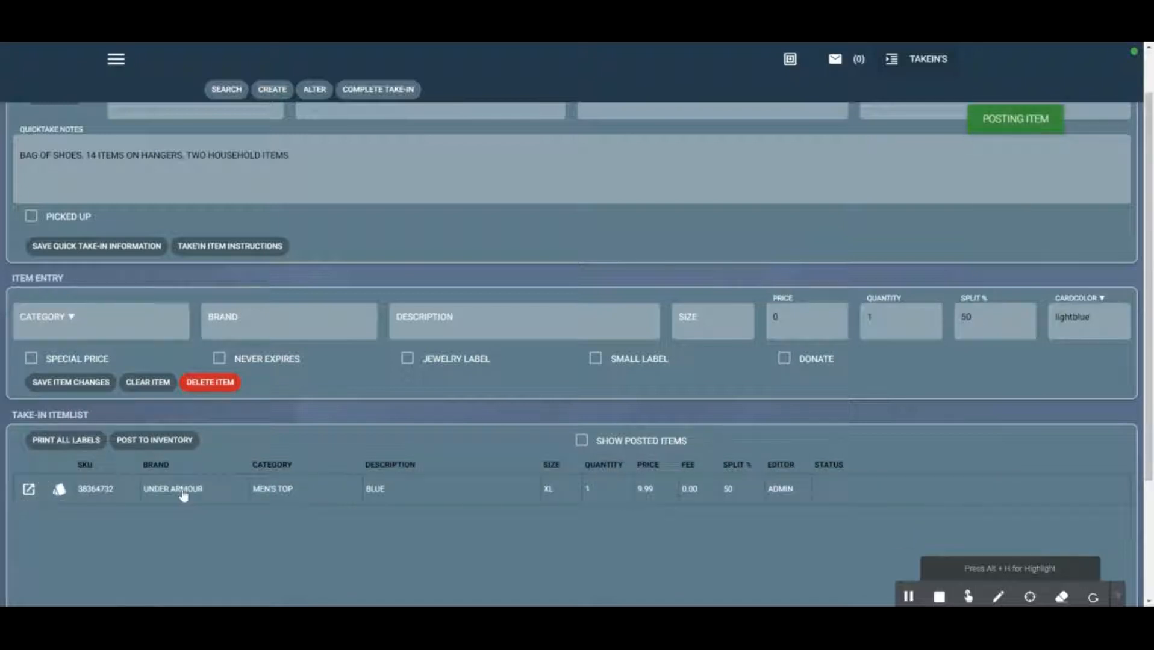
click(172, 443)
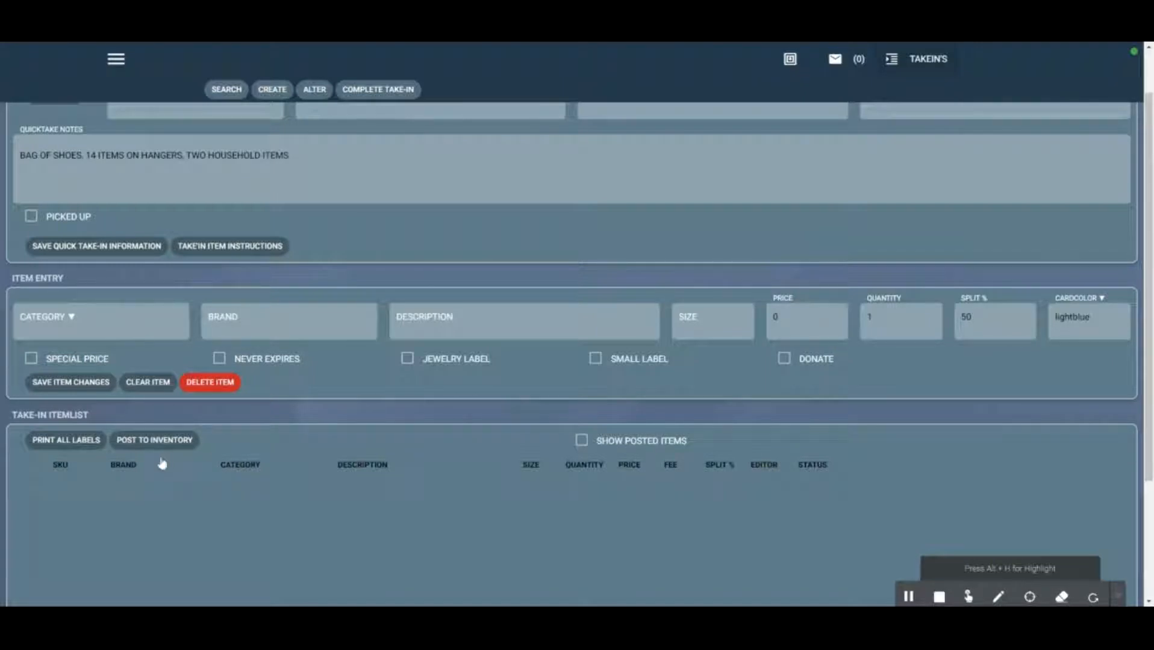
scroll(201, 446, up, 1)
scroll(227, 458, down, 2)
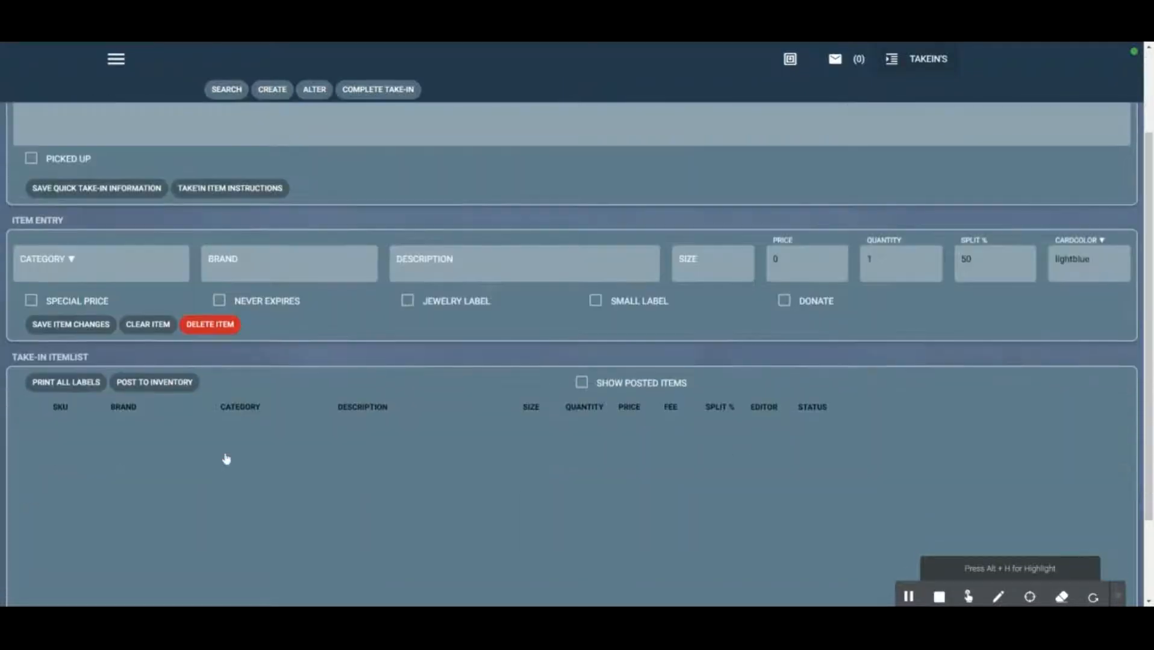
scroll(226, 459, up, 2)
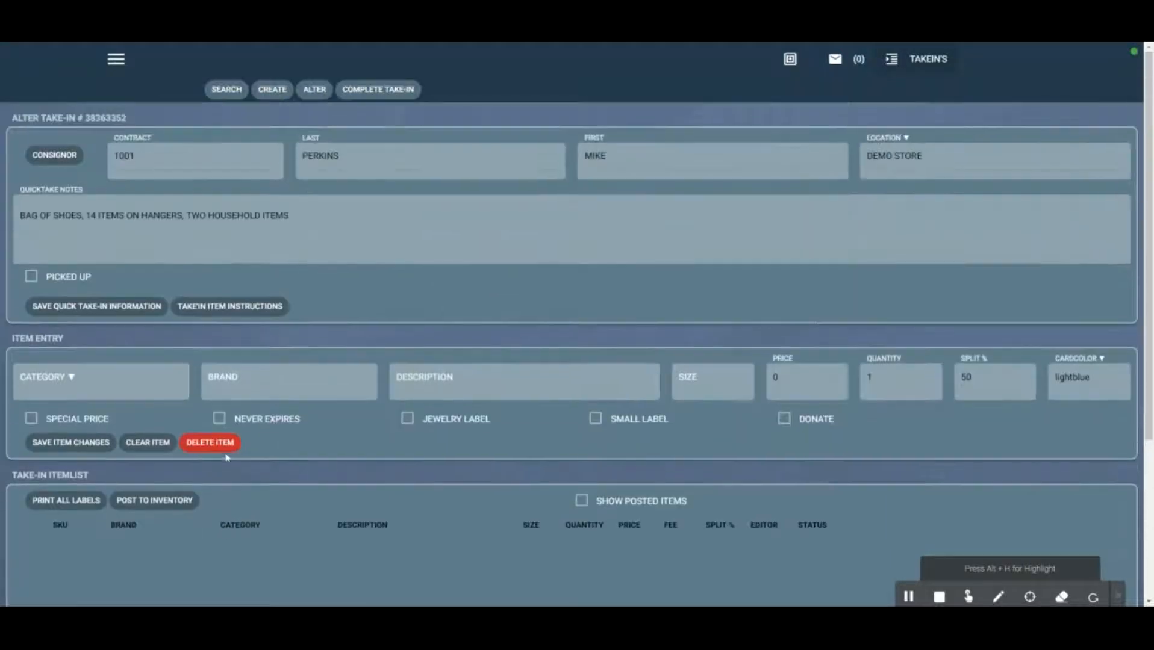
scroll(108, 553, down, 2)
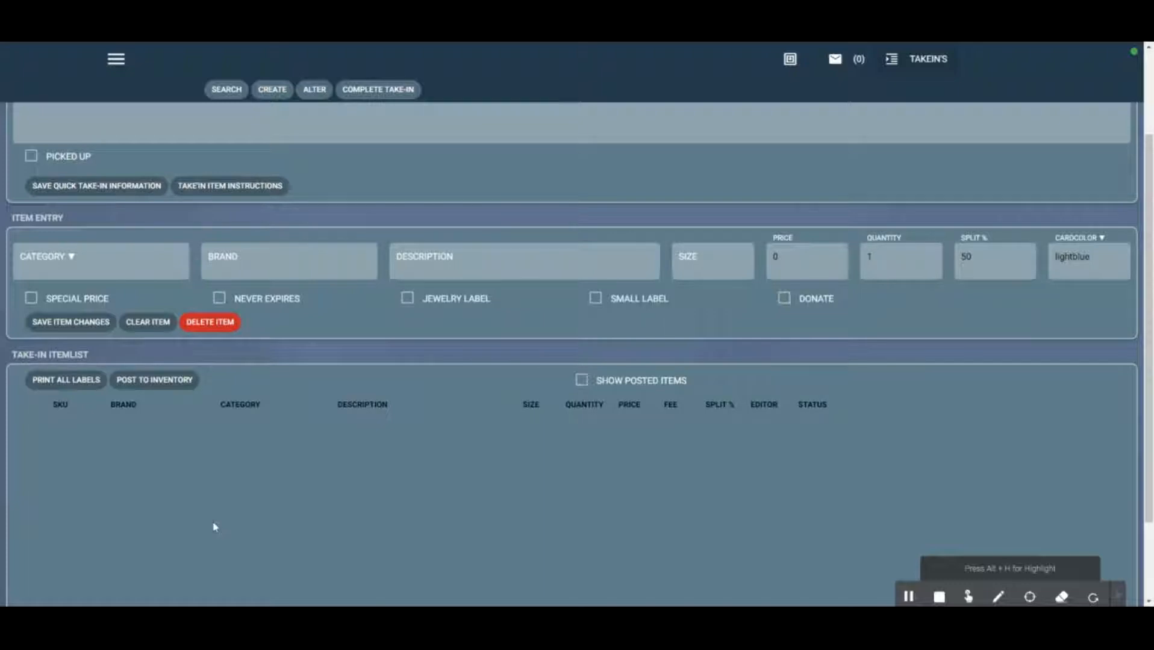
scroll(343, 339, up, 2)
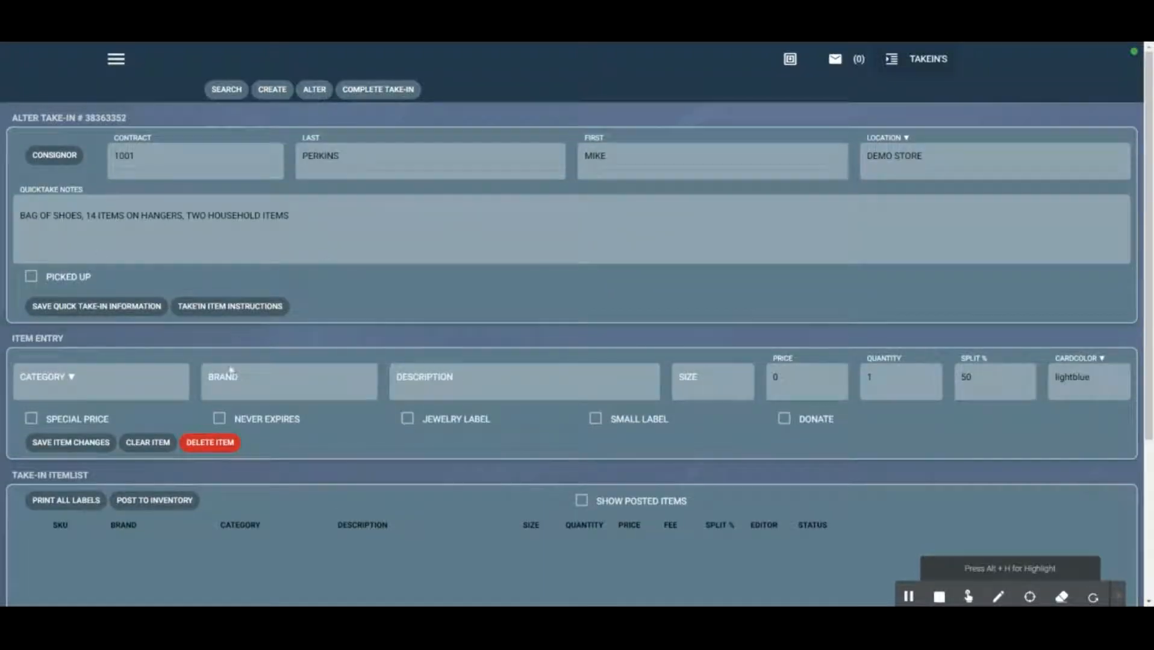
scroll(232, 379, down, 1)
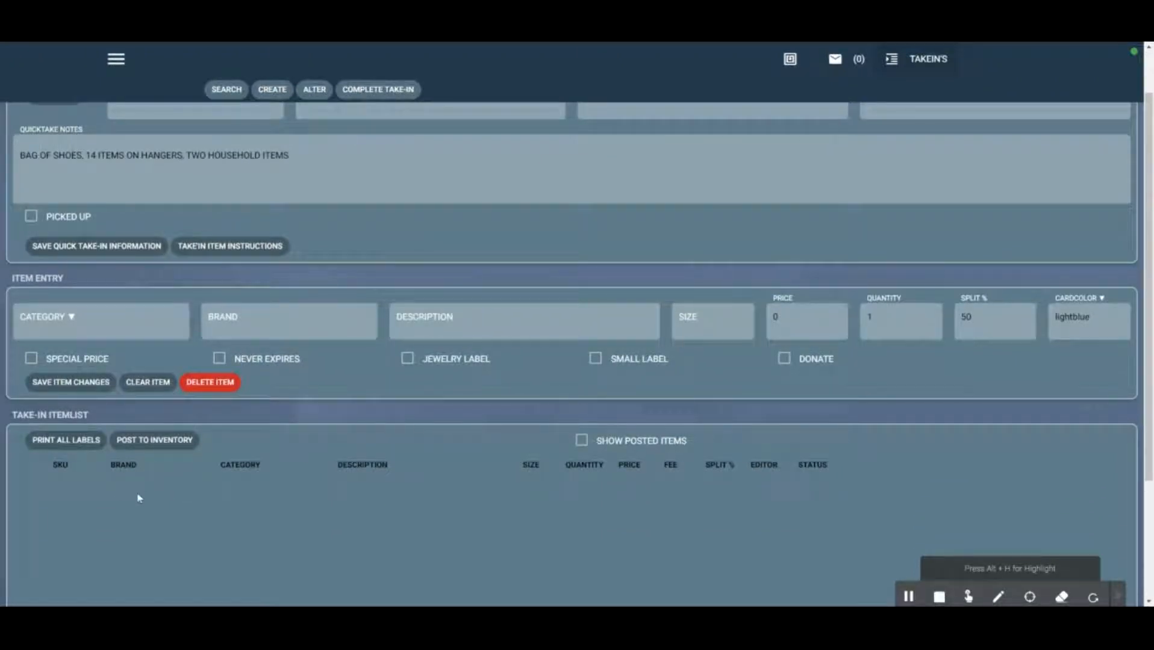
scroll(139, 495, up, 1)
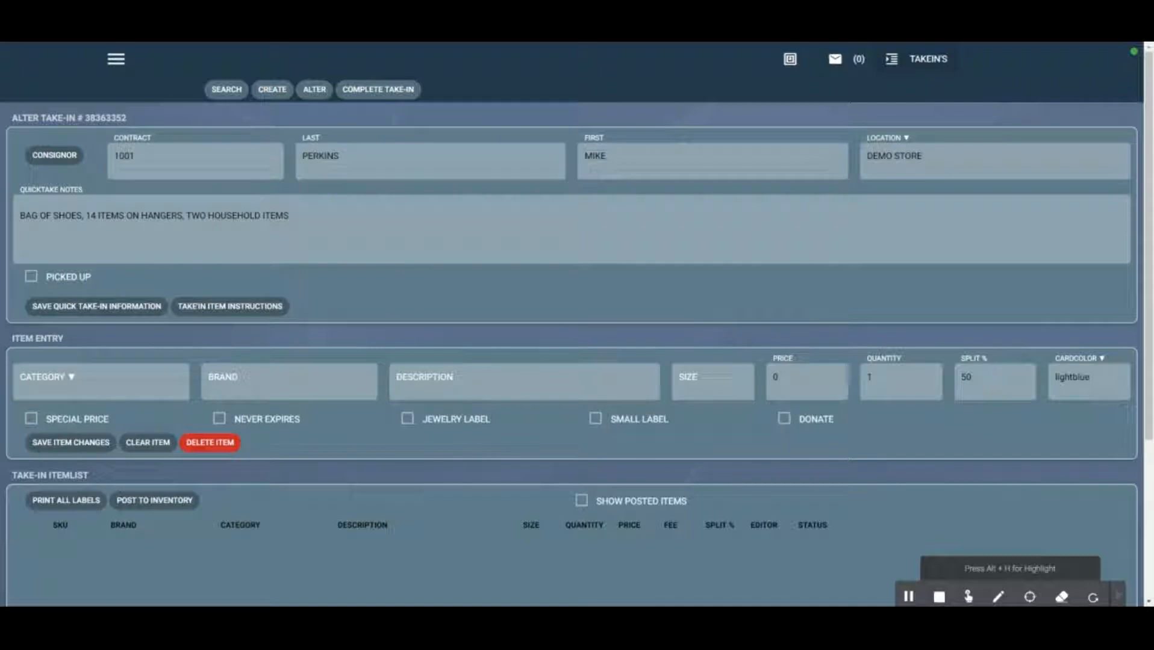
Return to the take-in search list, select the 12-03-2018 take-in and review its receipt with the itemized list in the print preview
click(226, 92)
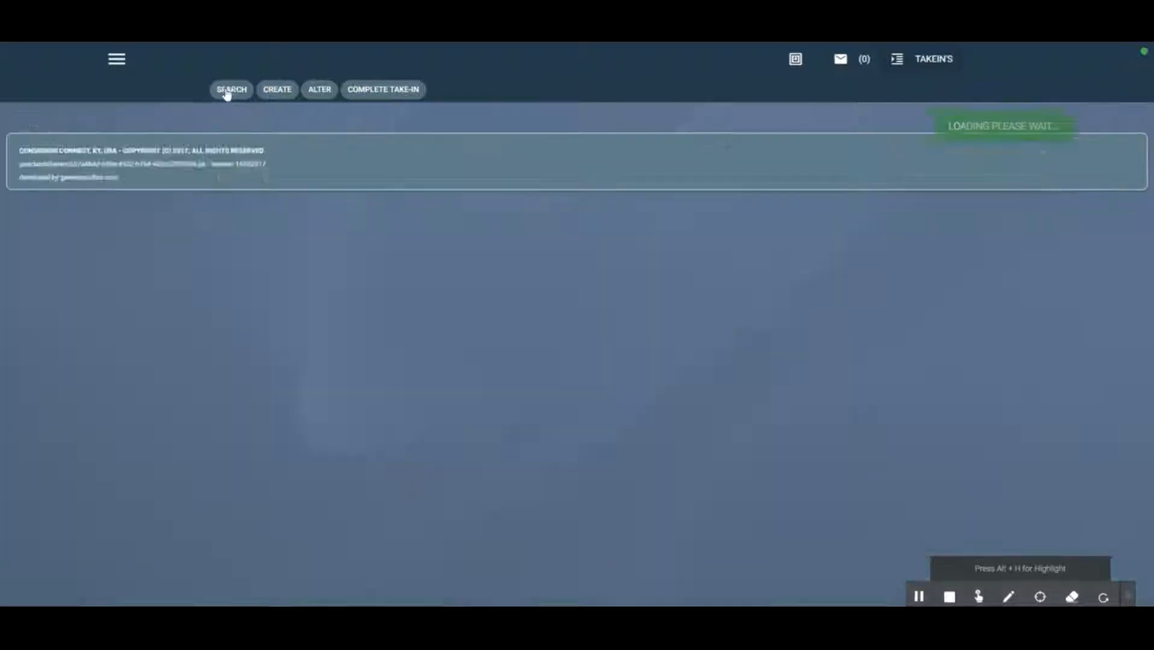
click(232, 256)
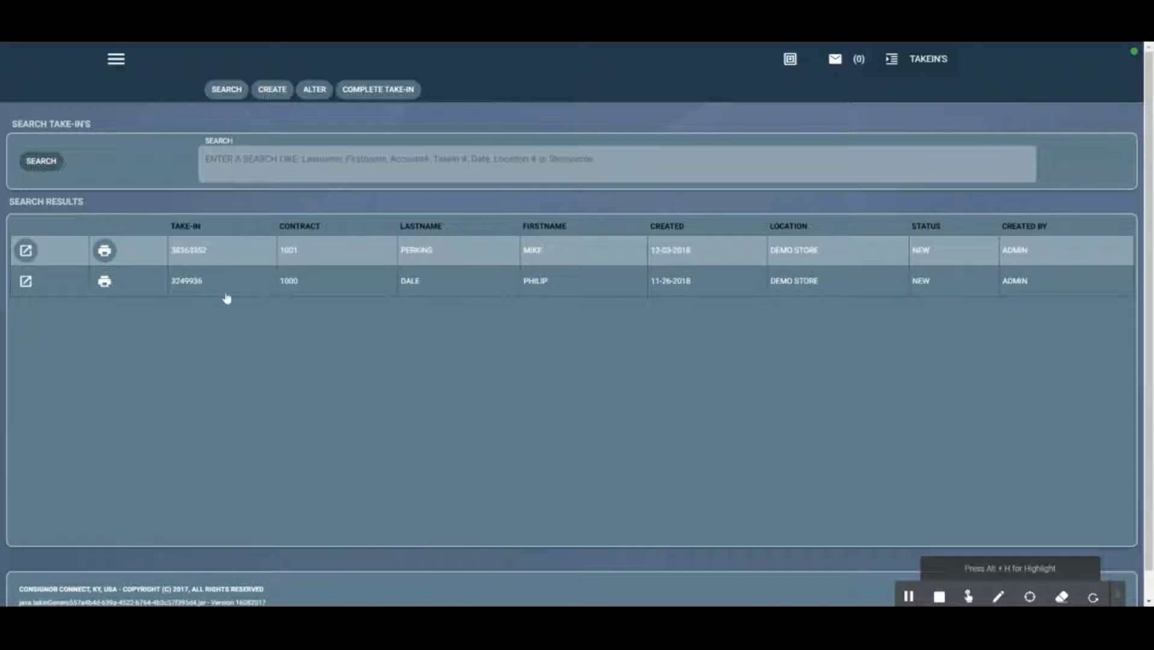
click(104, 255)
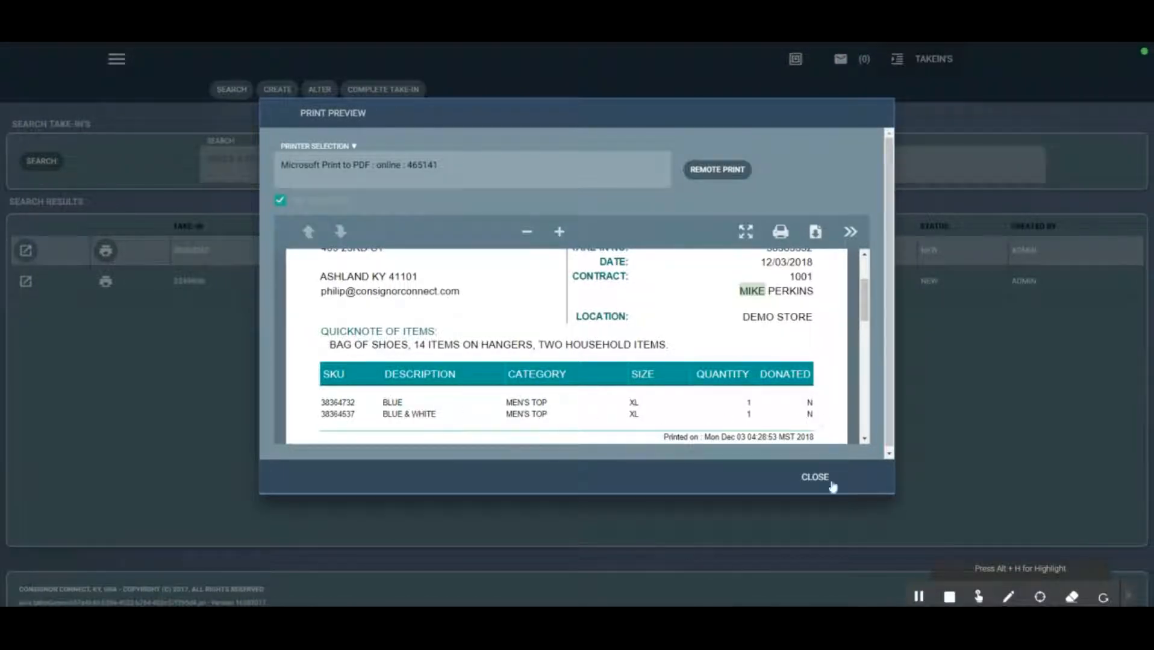
scroll(842, 422, down, 1)
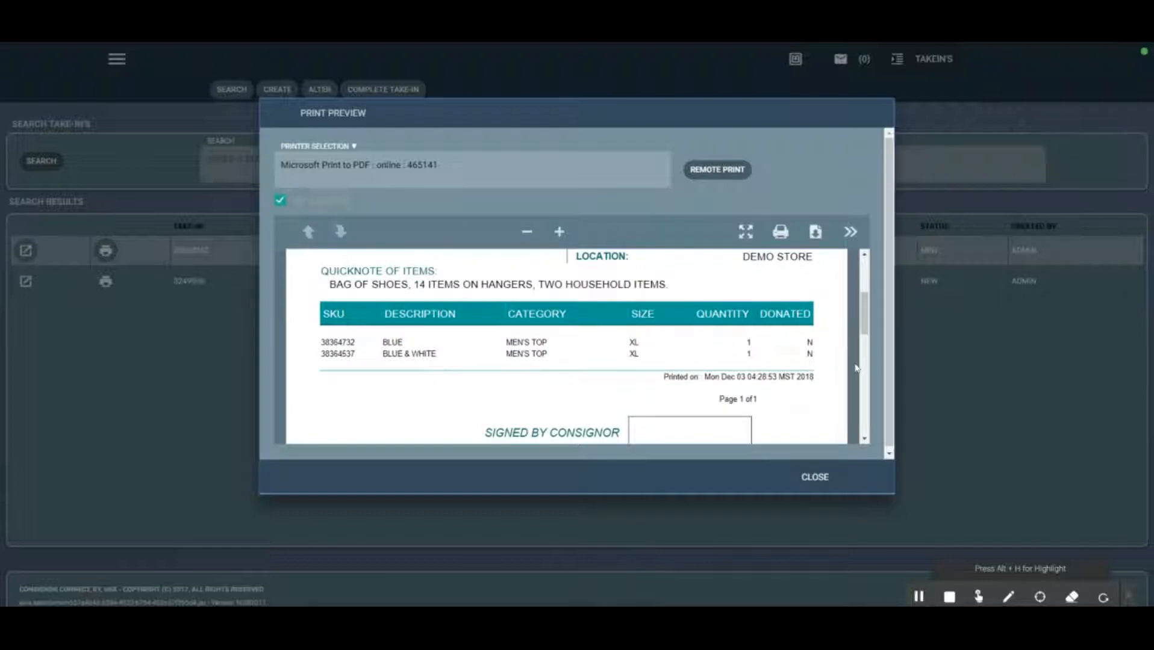
scroll(849, 362, up, 3)
scroll(840, 344, down, 2)
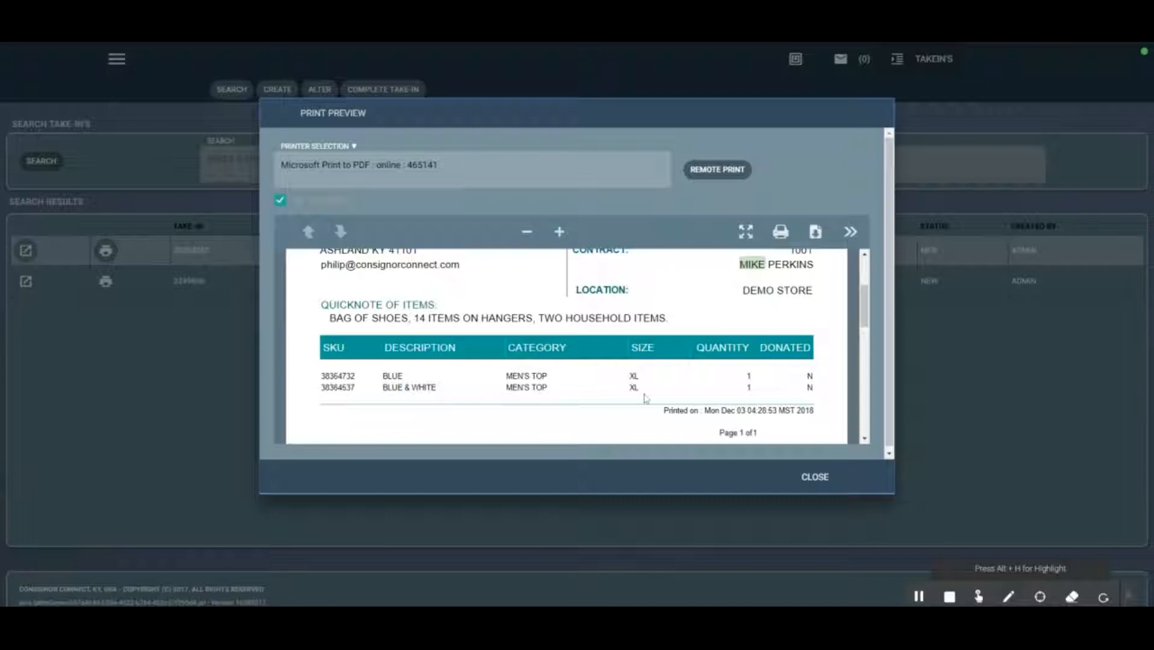
scroll(697, 414, up, 2)
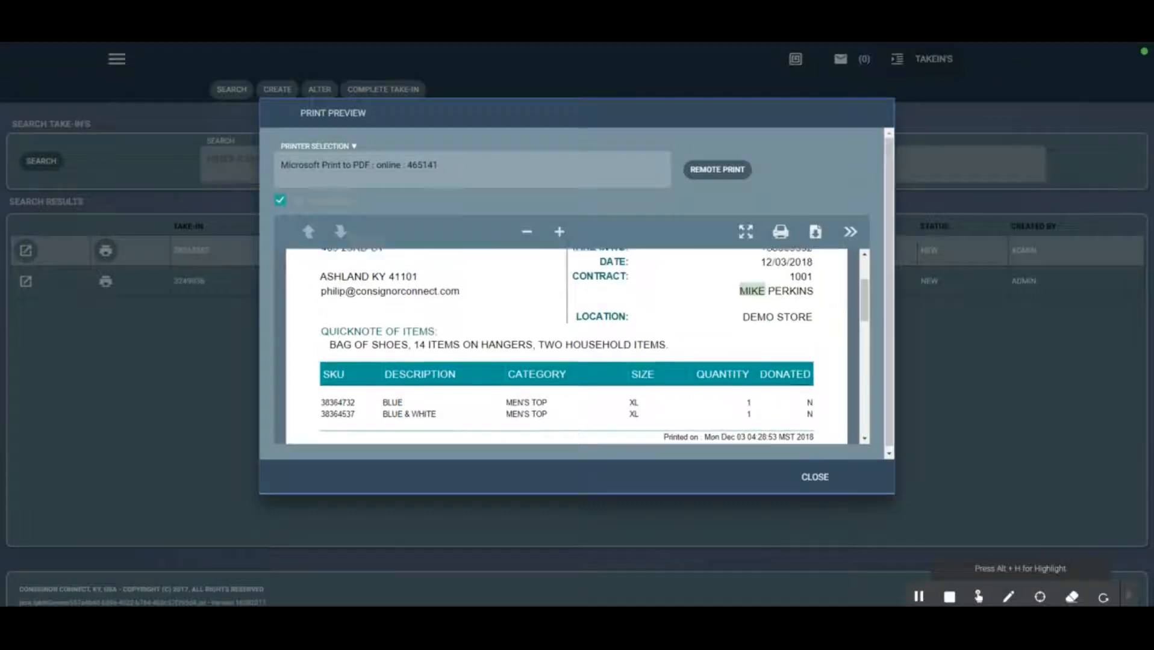
scroll(698, 414, down, 2)
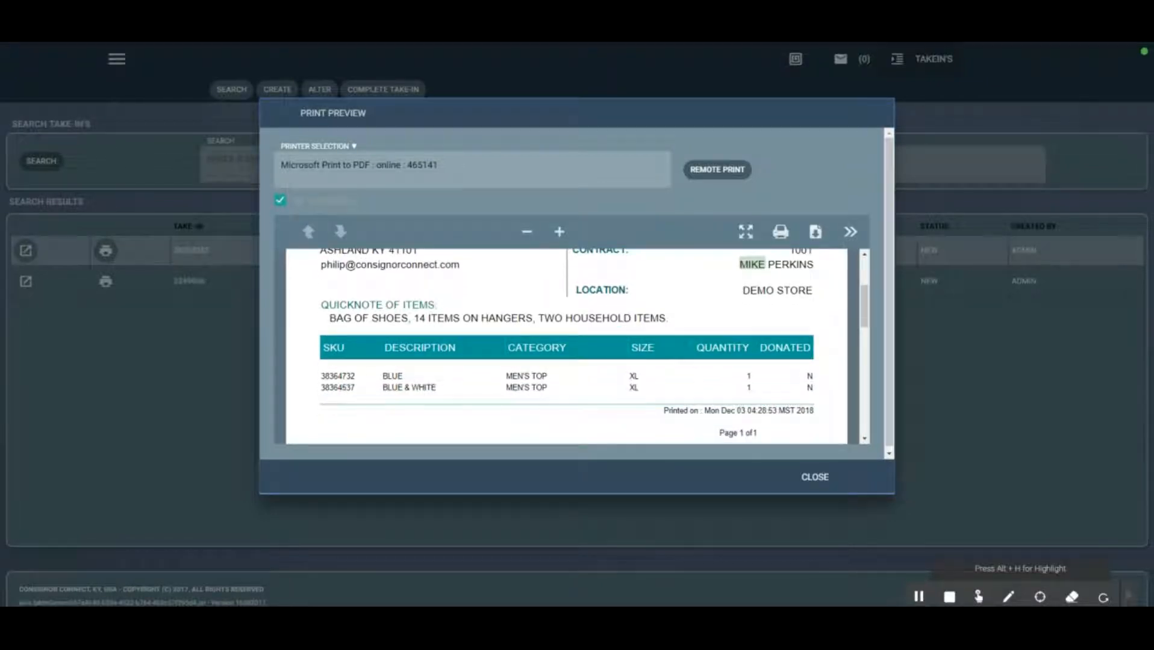
scroll(690, 404, up, 2)
scroll(690, 403, down, 2)
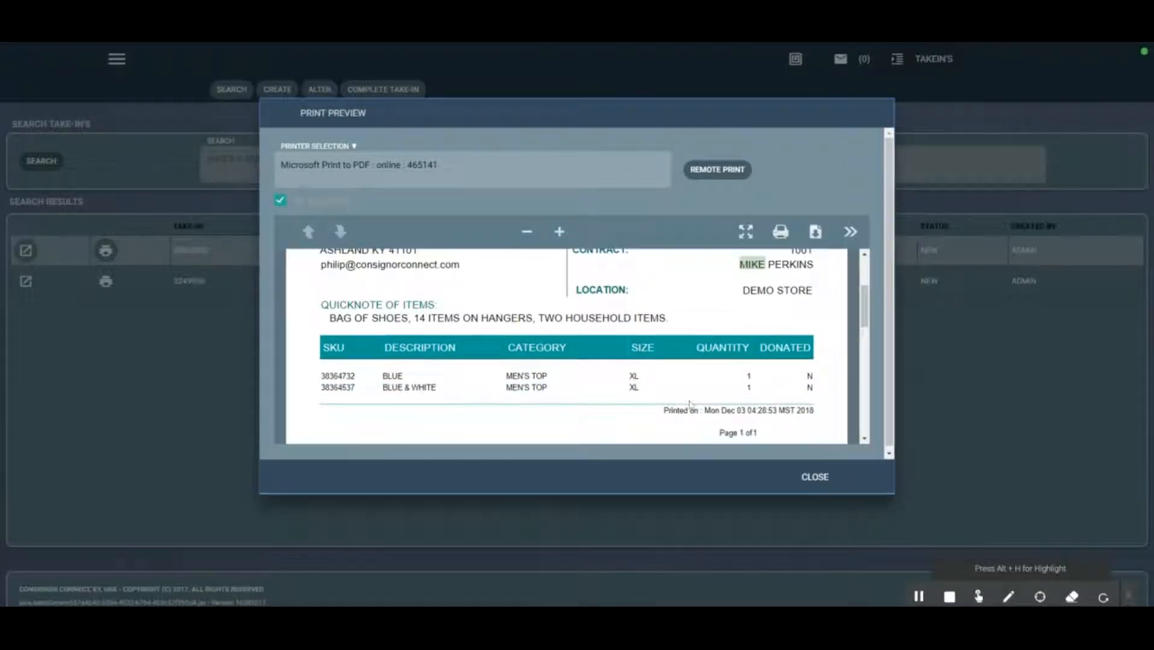
click(825, 478)
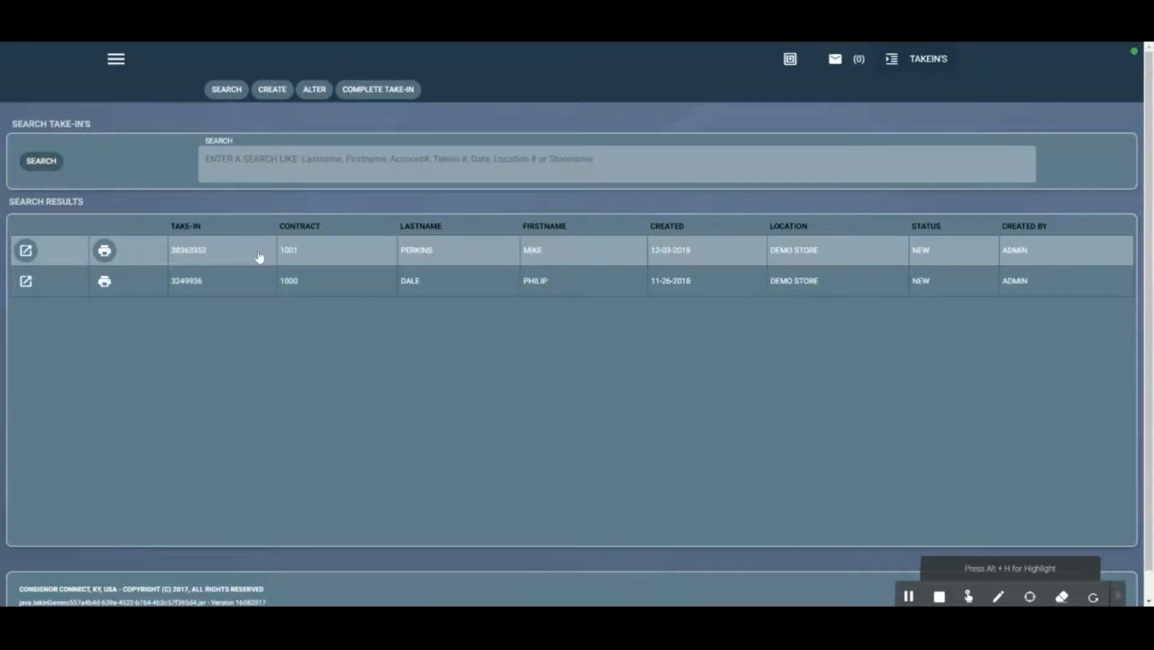
Complete the take-in created on 12-03-2018
click(390, 92)
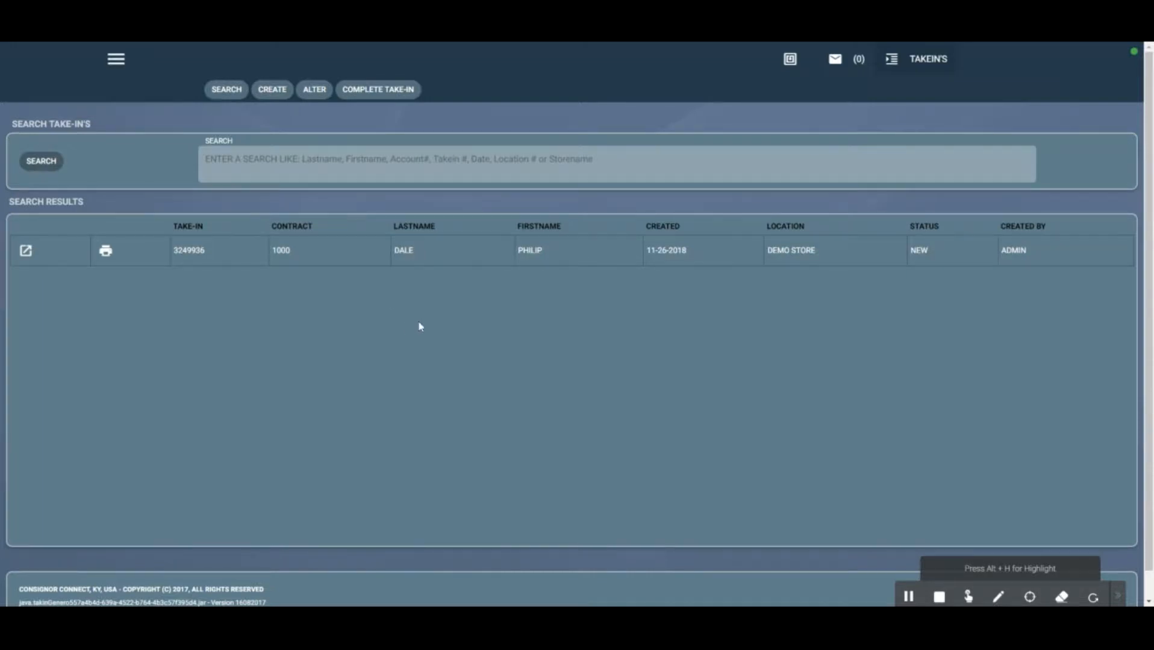
click(117, 60)
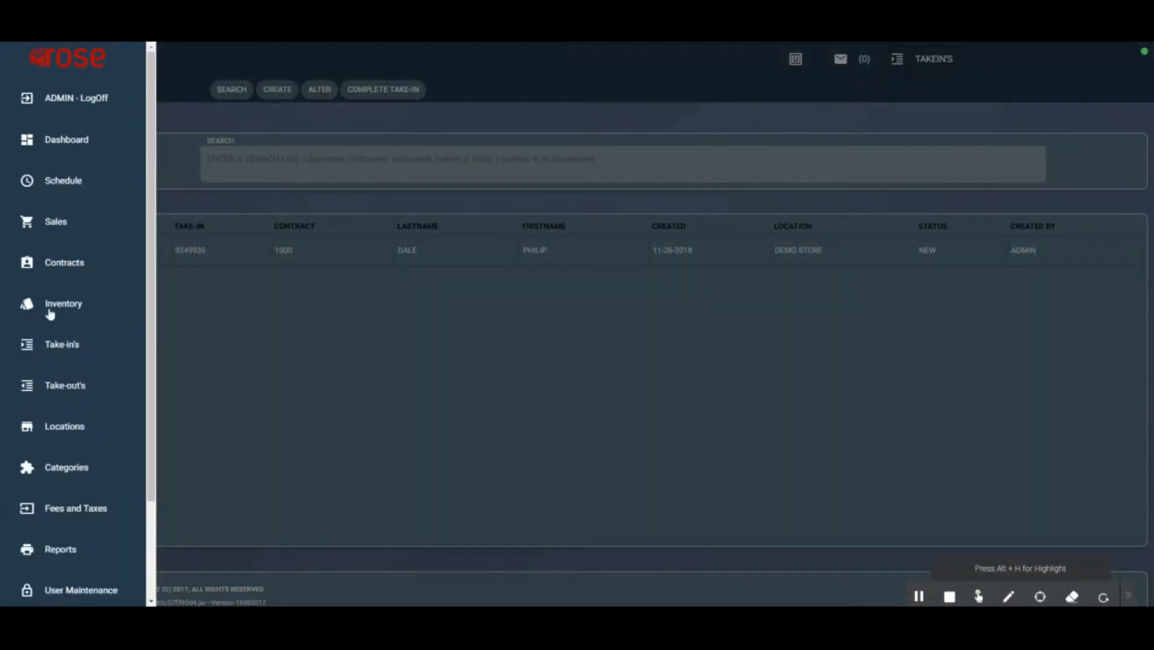
click(354, 321)
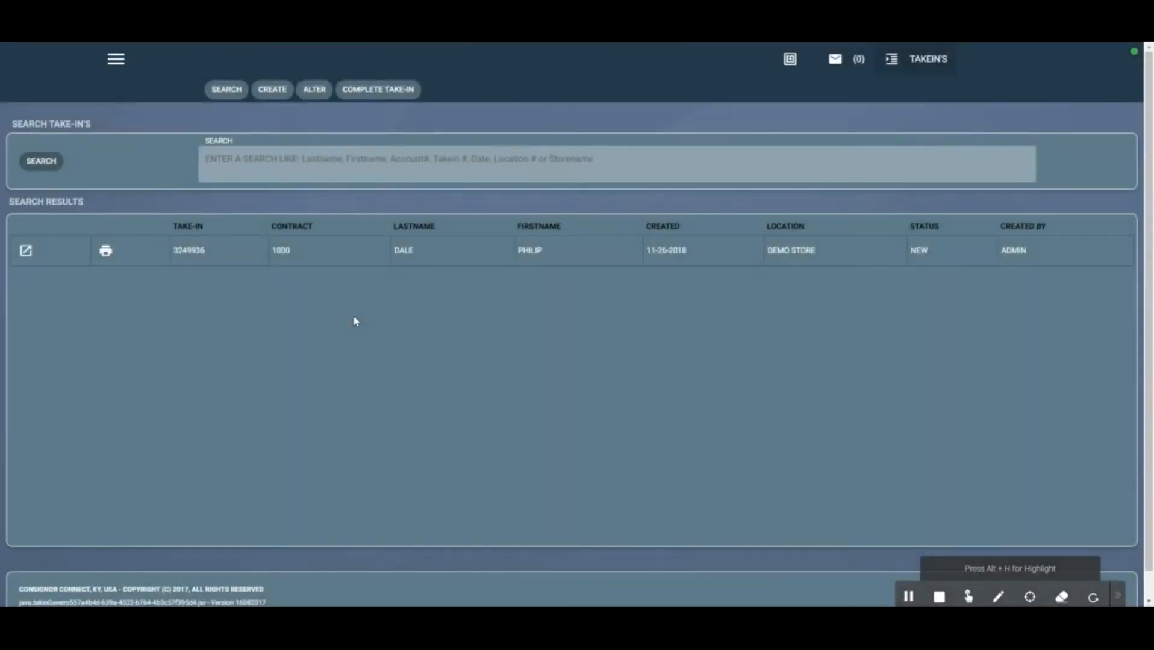